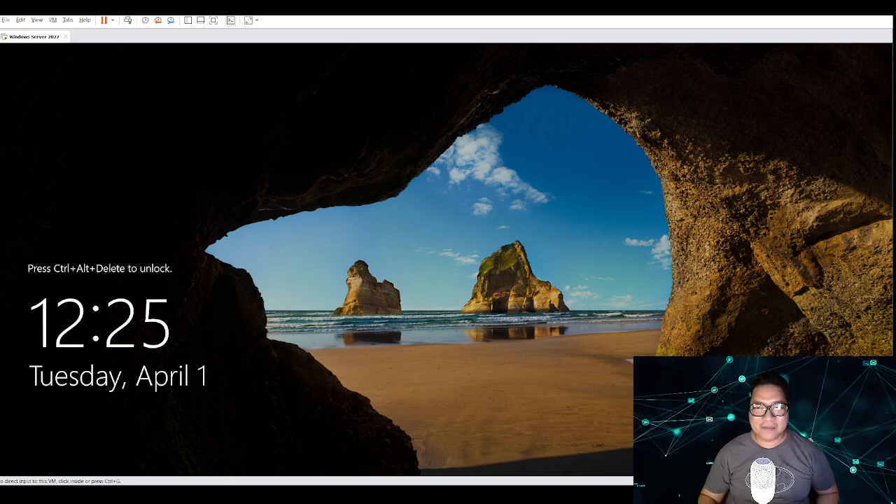
# Sign in to the Windows Server 2022 virtual machine as Administrator with the account password and close Server Manager.
pyautogui.click(373, 281)
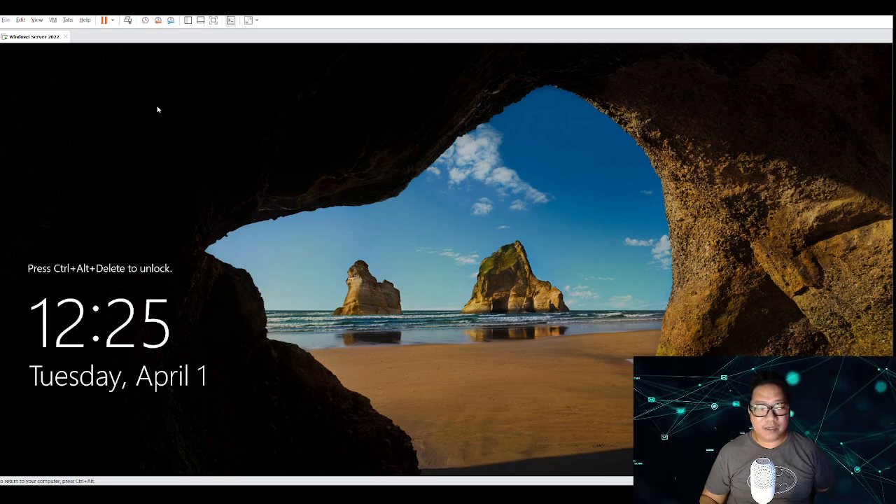
pyautogui.click(127, 21)
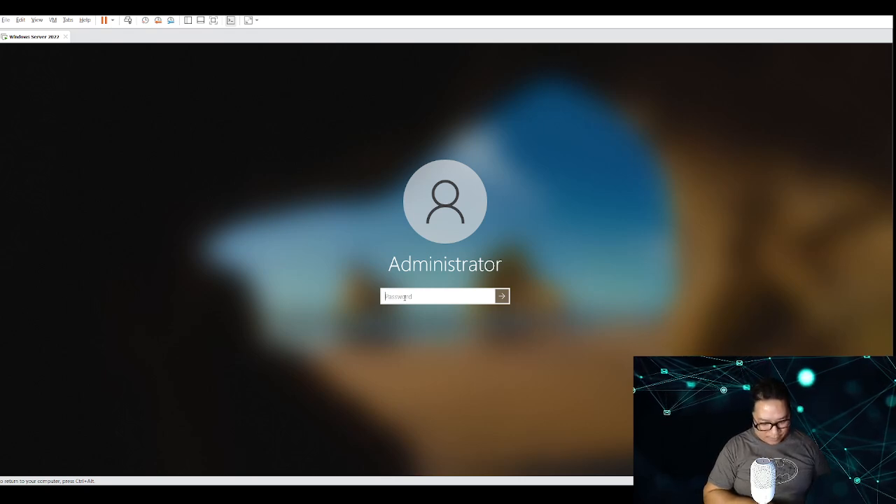
pyautogui.write('**********')
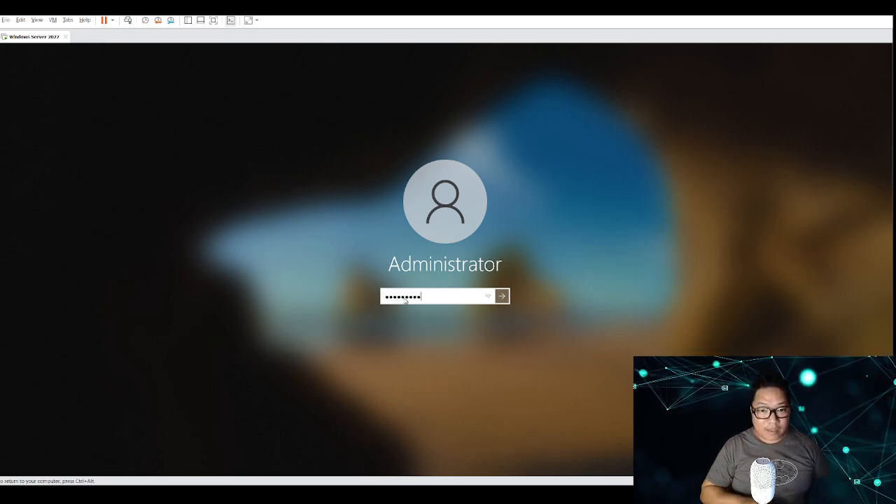
pyautogui.press('Return')
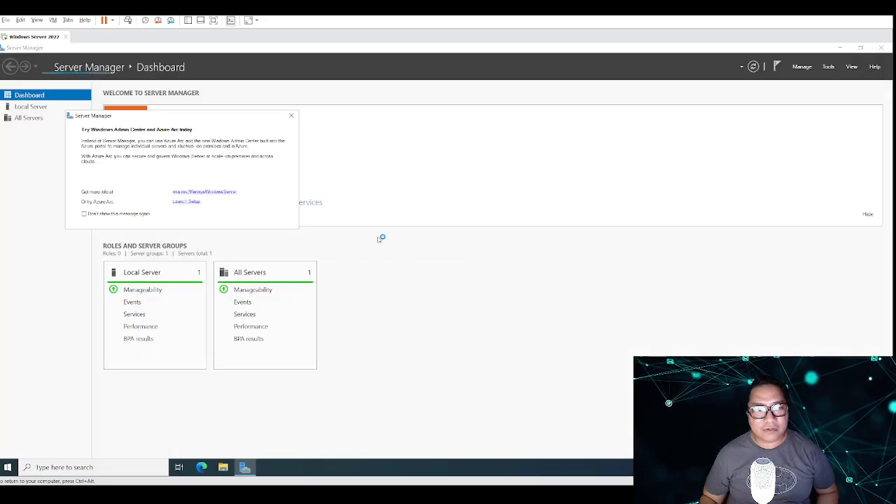
pyautogui.click(294, 119)
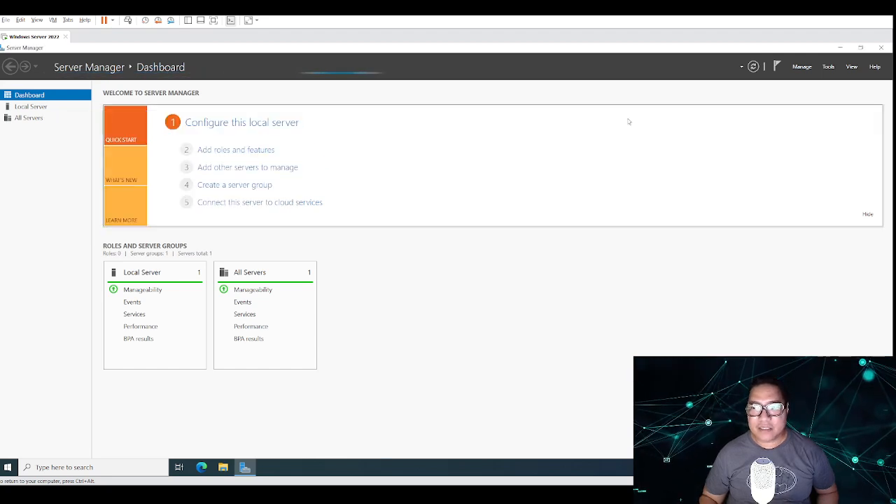
pyautogui.click(880, 49)
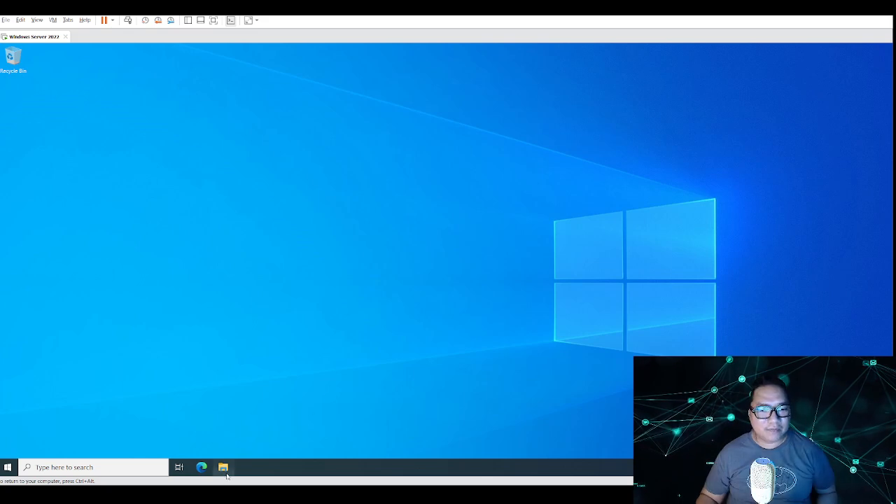
# Check the server's full computer name and workgroup in System Properties, and close the windows opened for it.
pyautogui.click(222, 467)
pyautogui.click(245, 224)
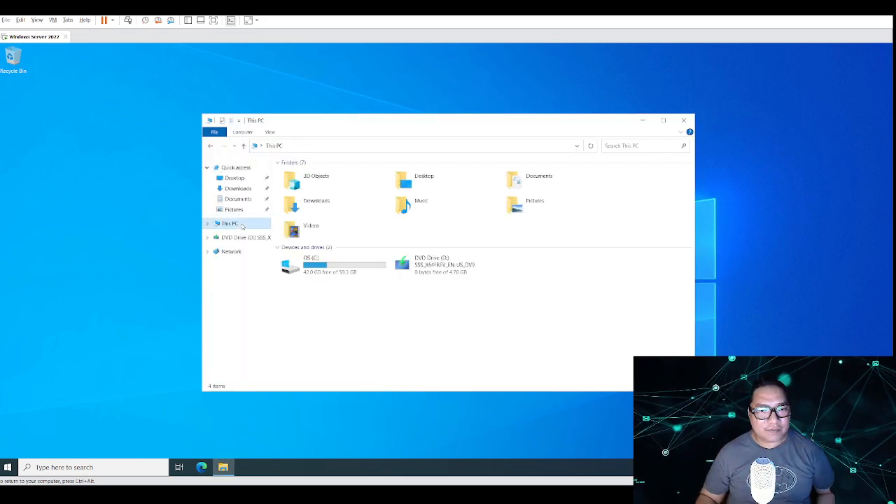
pyautogui.rightClick(245, 224)
pyautogui.click(268, 341)
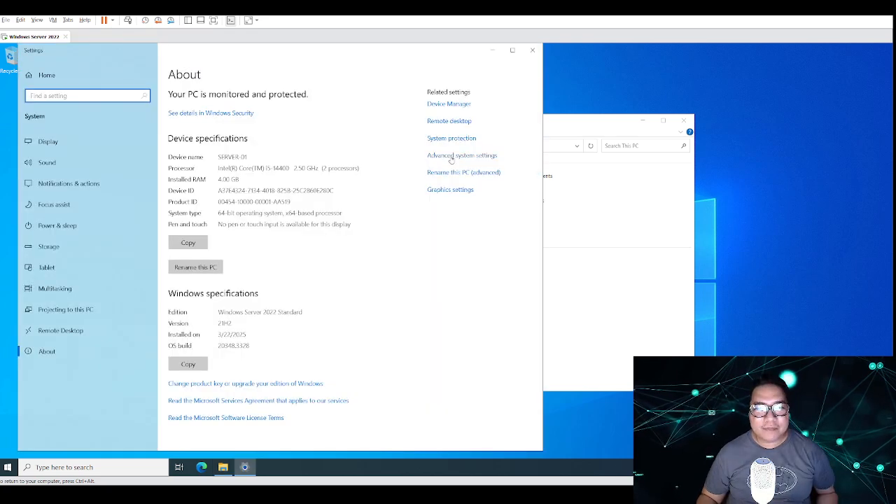
pyautogui.click(451, 157)
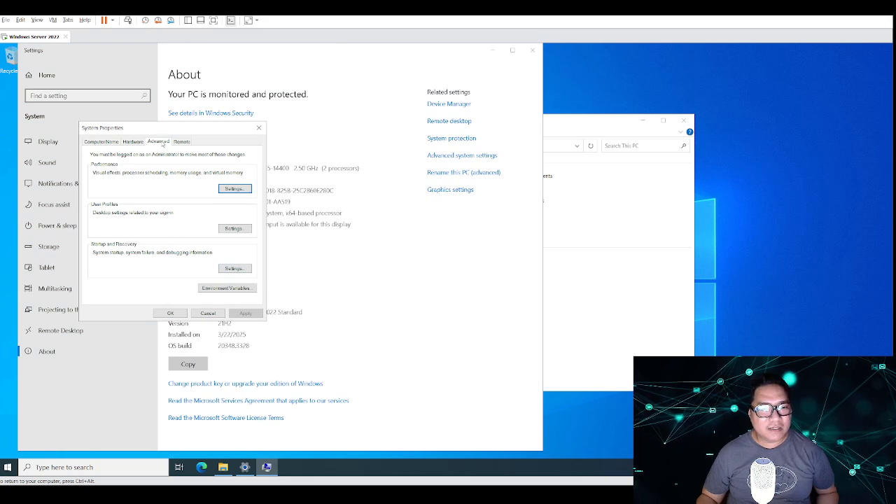
pyautogui.click(105, 142)
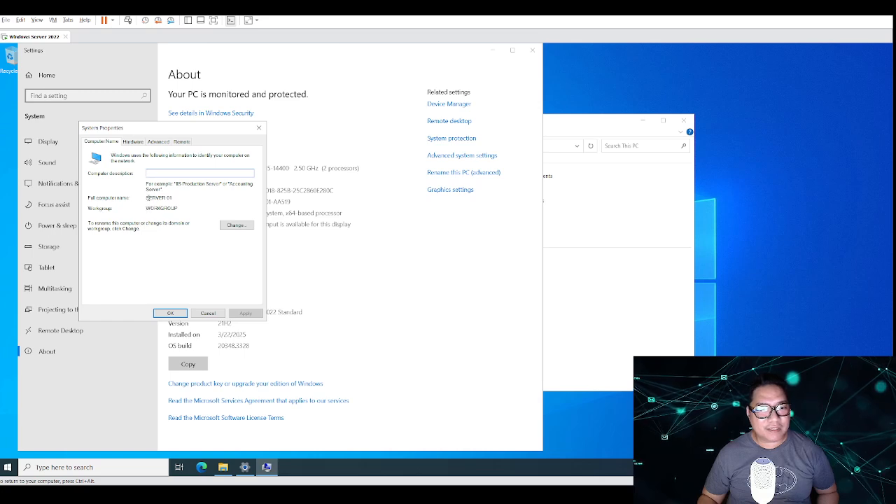
pyautogui.moveTo(147, 198); pyautogui.dragTo(173, 198)
pyautogui.click(148, 208)
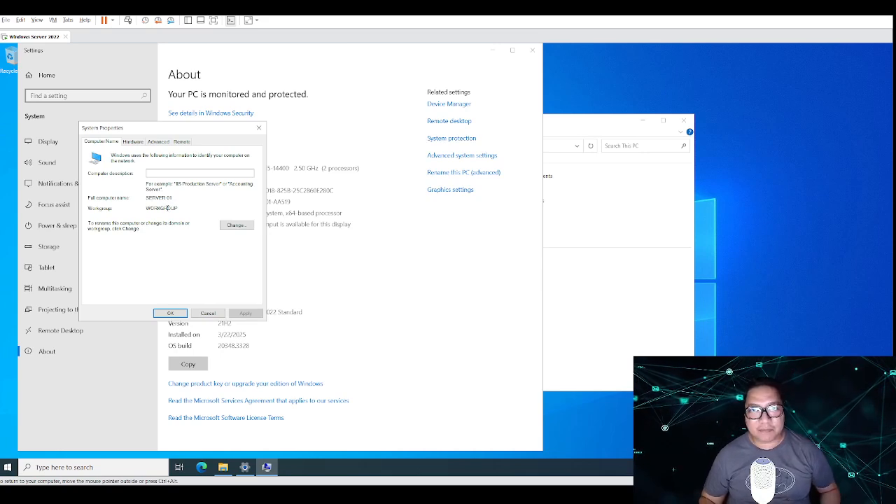
pyautogui.click(258, 127)
pyautogui.click(531, 49)
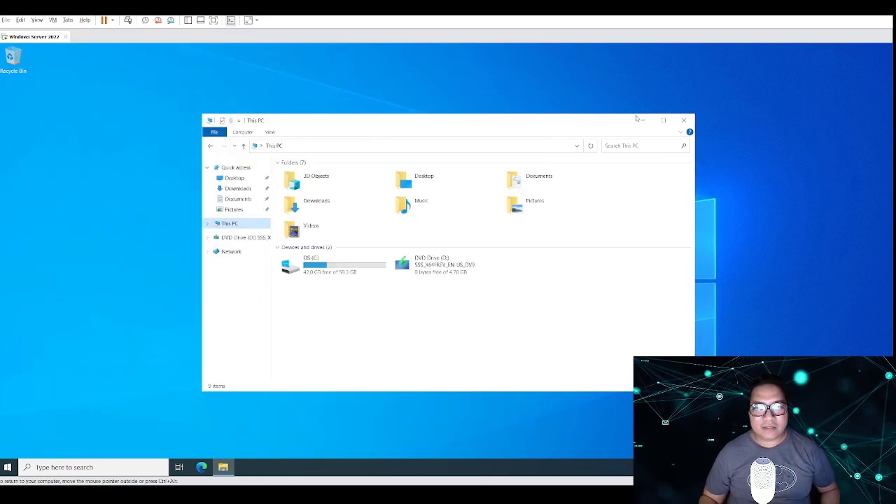
pyautogui.click(679, 121)
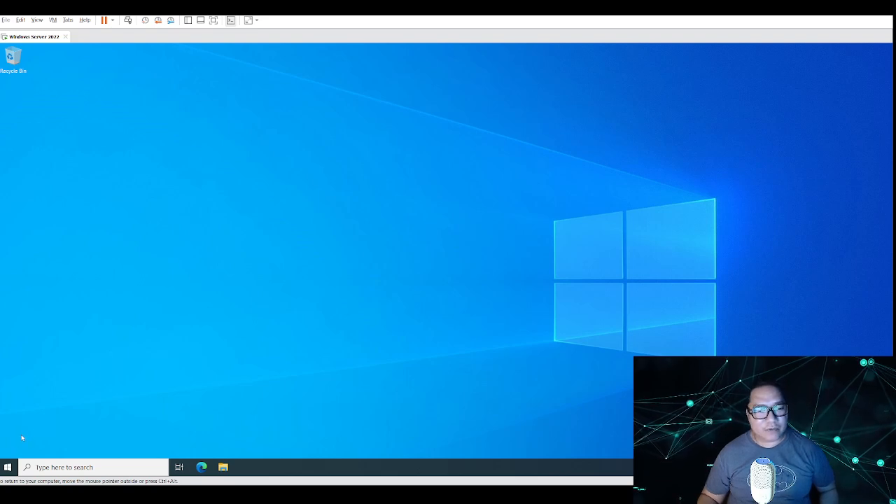
# Search for and open Server Manager, and dismiss the Windows Admin Center and Azure Arc notice.
pyautogui.click(8, 466)
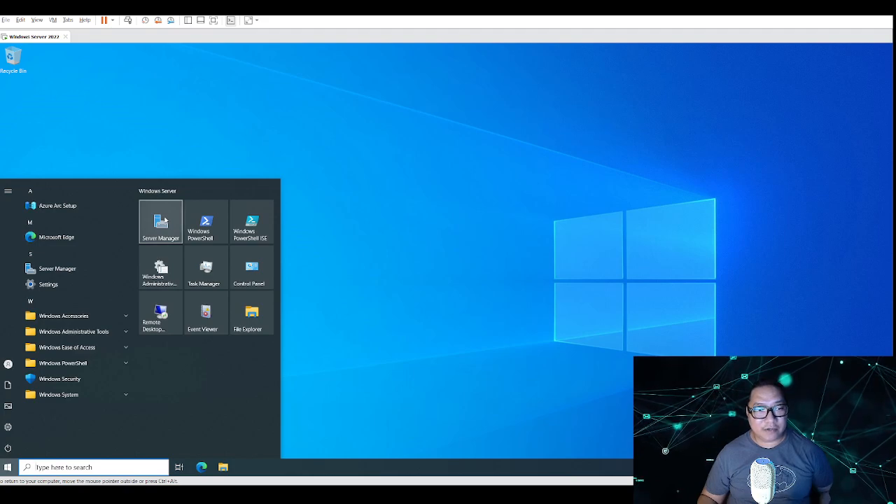
pyautogui.click(8, 468)
pyautogui.click(8, 468)
pyautogui.write('server')
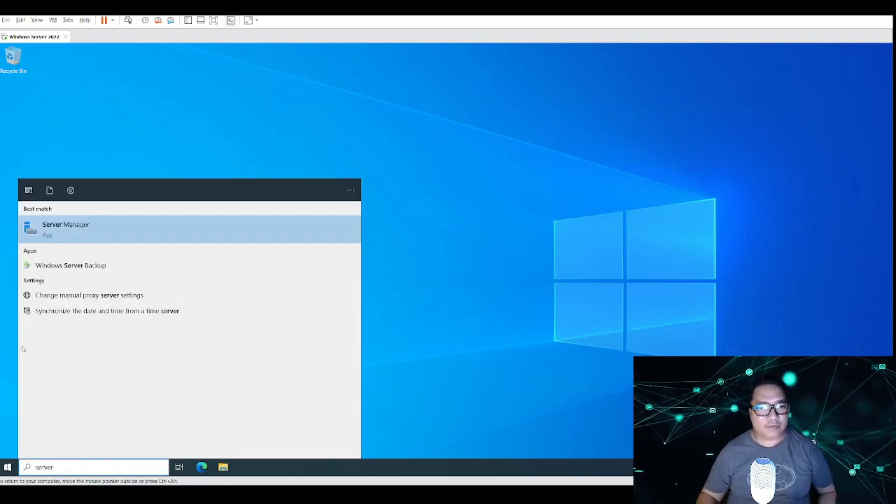
pyautogui.click(91, 227)
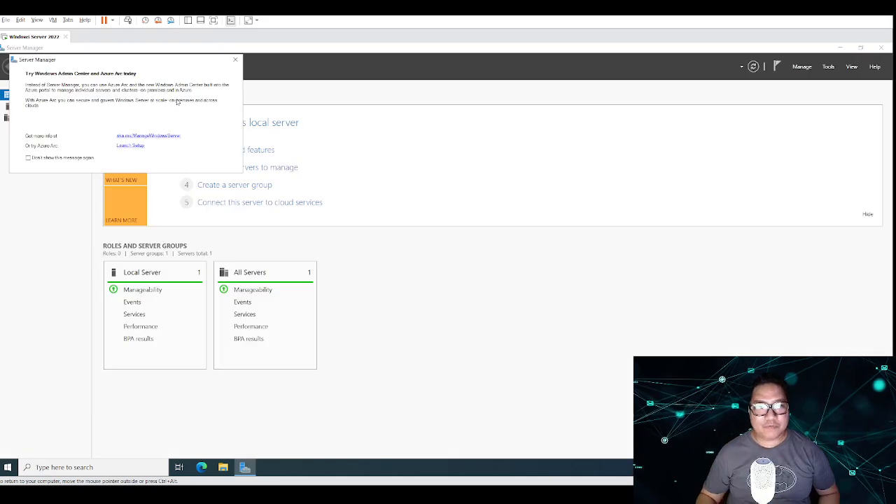
pyautogui.click(235, 59)
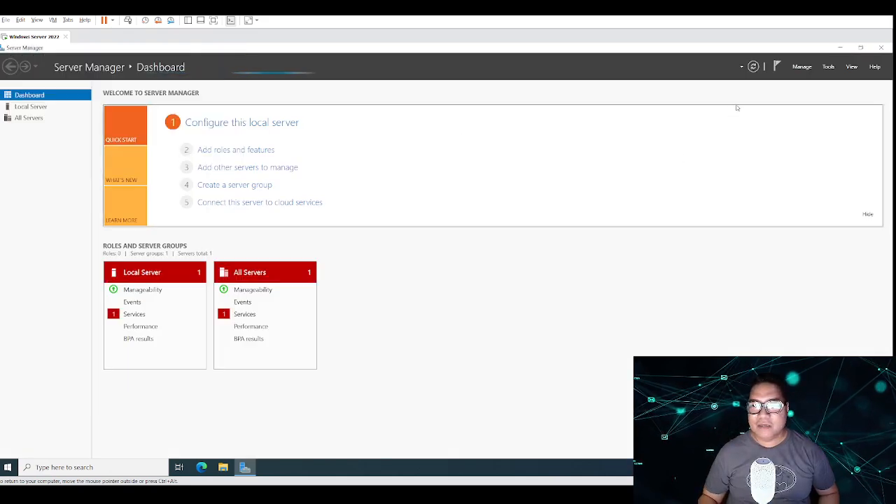
# Start adding roles and features, keeping the default installation type and SERVER-01 from the server pool as the destination.
pyautogui.click(800, 68)
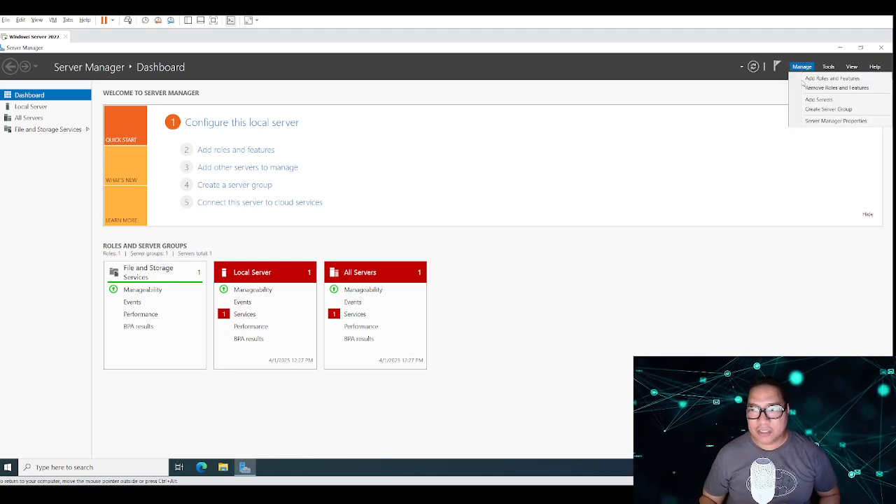
pyautogui.click(811, 78)
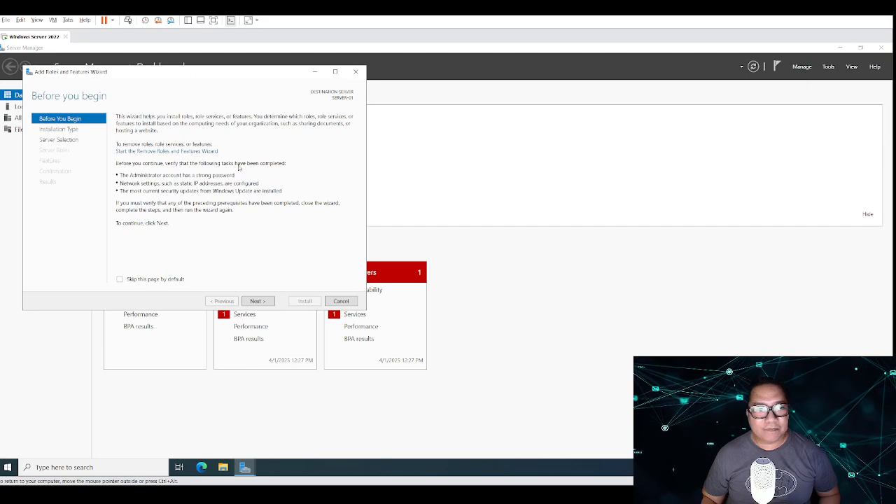
pyautogui.moveTo(231, 74); pyautogui.dragTo(516, 73)
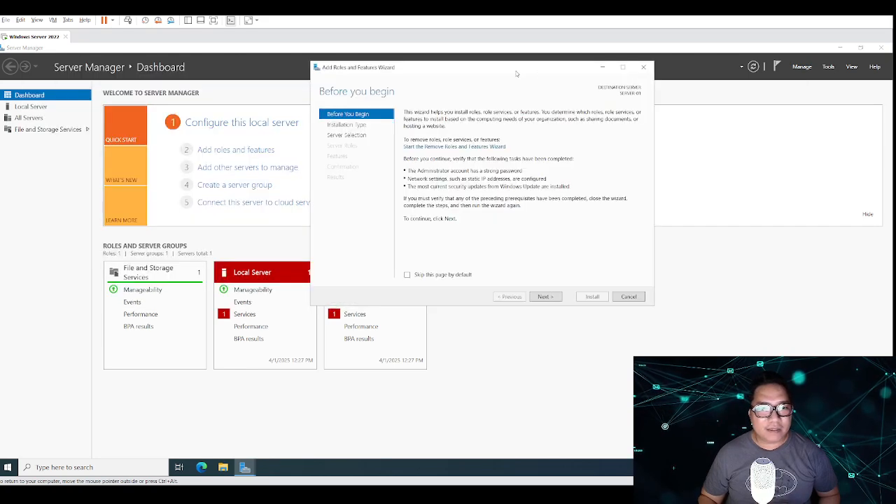
pyautogui.click(549, 297)
pyautogui.click(551, 297)
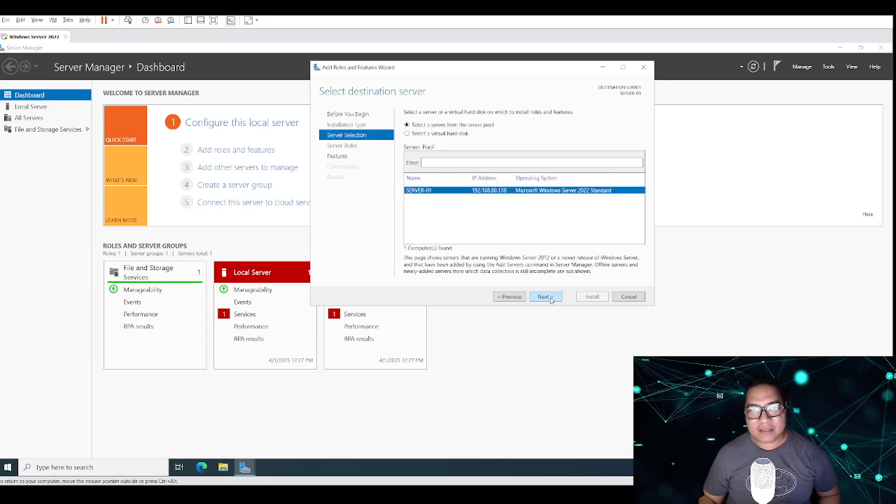
pyautogui.click(551, 297)
# Select the Active Directory Domain Services role and add its required features, including the management tools.
pyautogui.click(473, 147)
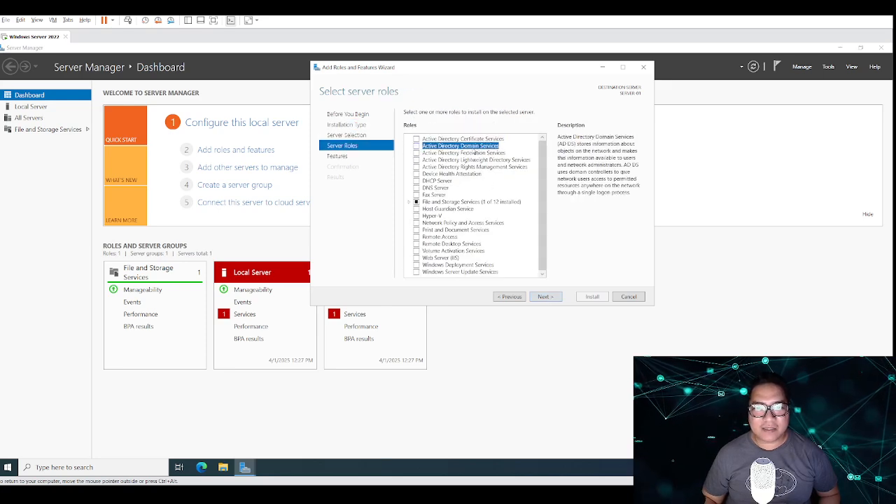
pyautogui.click(417, 146)
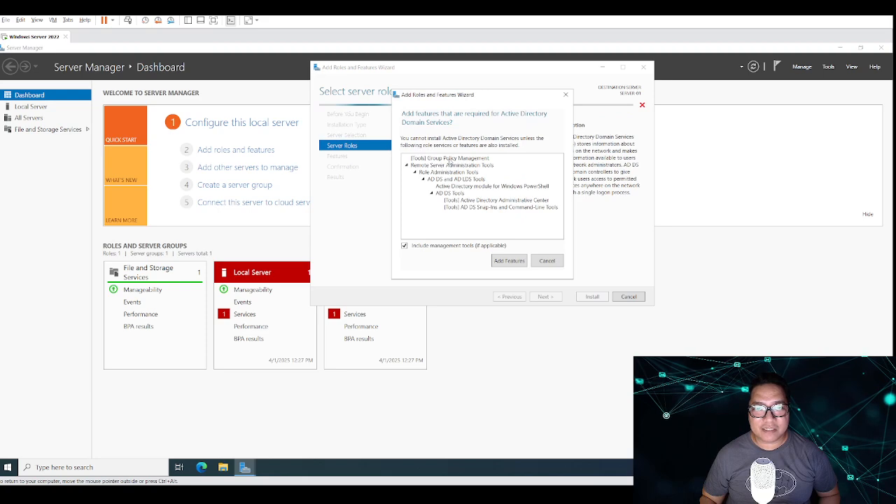
pyautogui.click(507, 260)
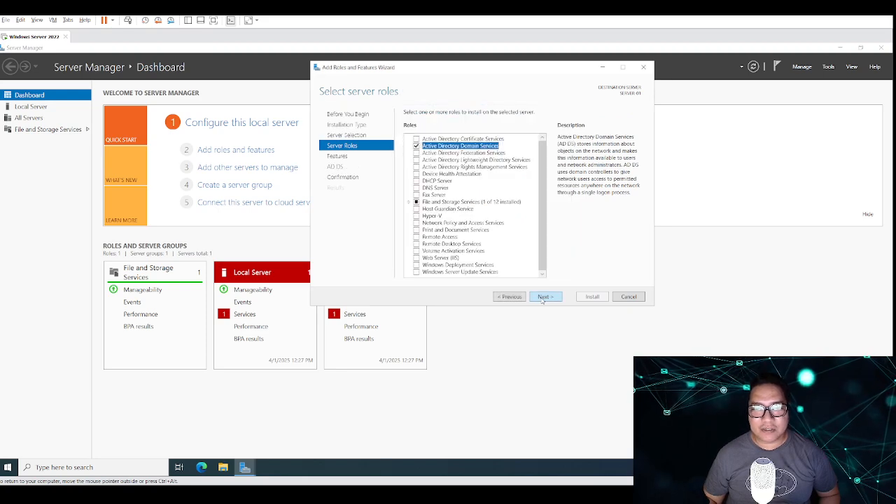
# Accept the remaining role defaults, install Active Directory Domain Services, and close the wizard when the installation finishes.
pyautogui.click(543, 297)
pyautogui.click(543, 297)
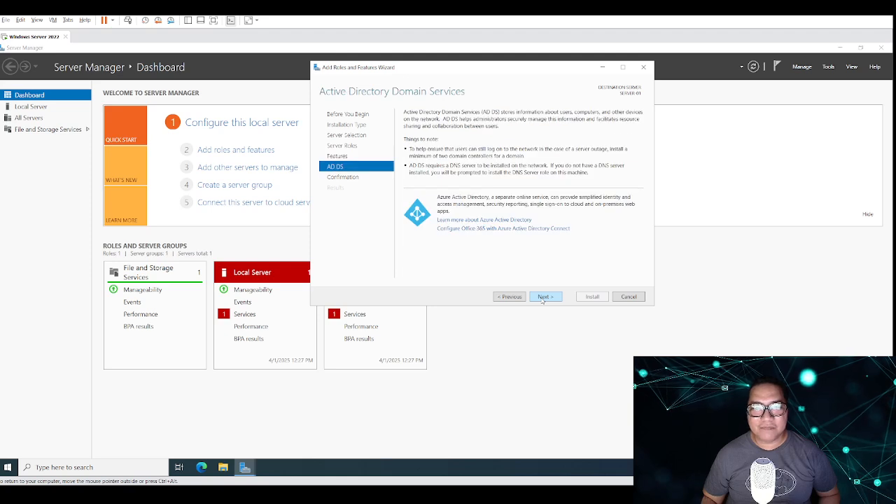
pyautogui.click(543, 297)
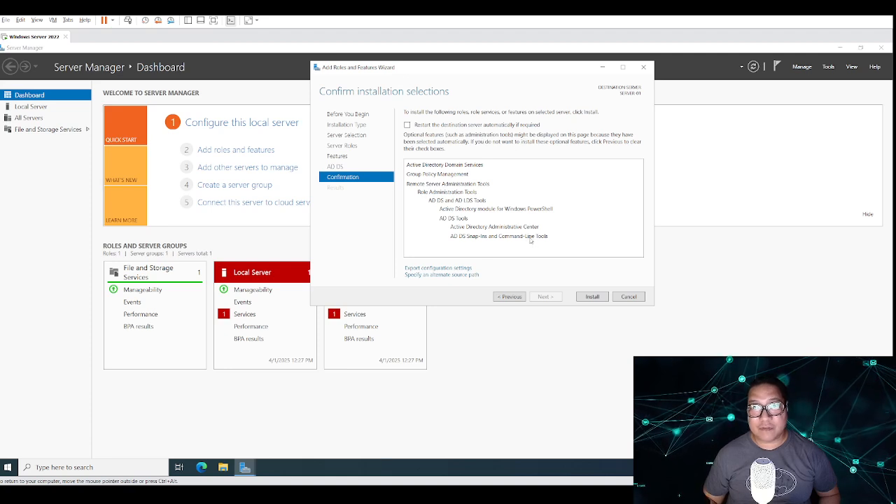
pyautogui.click(591, 297)
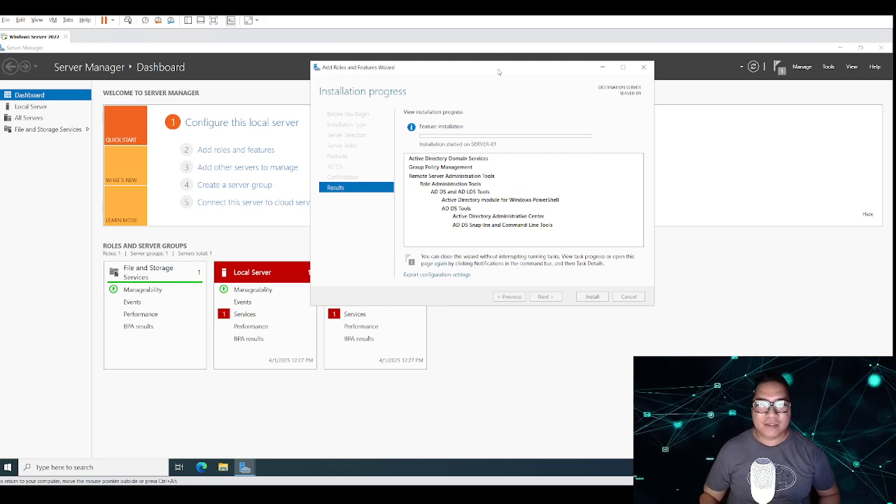
pyautogui.moveTo(498, 73); pyautogui.dragTo(446, 99)
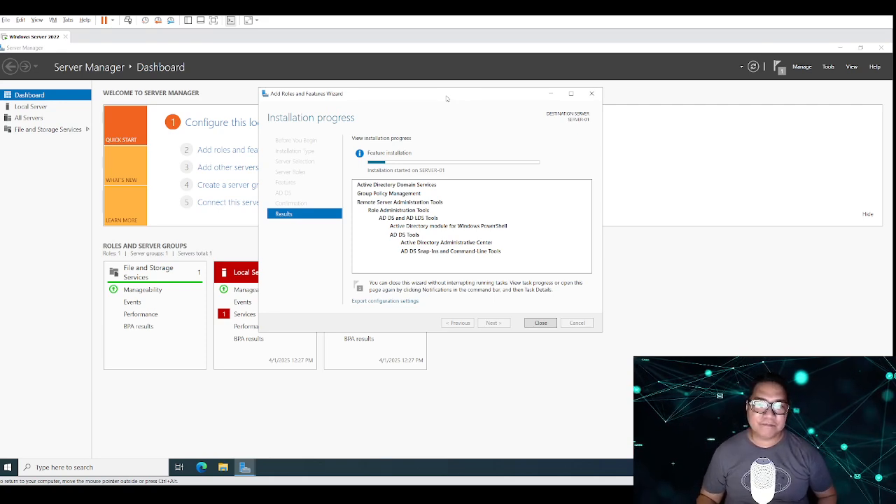
pyautogui.moveTo(460, 102); pyautogui.dragTo(465, 115)
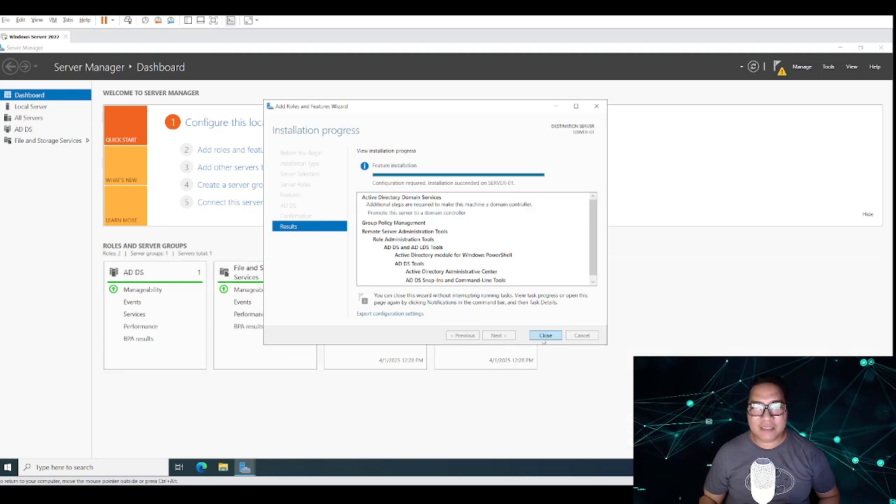
pyautogui.click(545, 335)
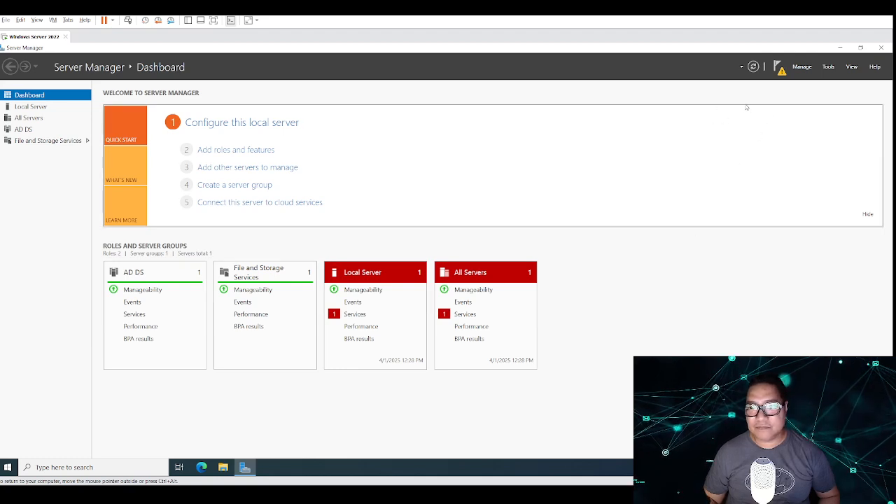
# Start promoting this server to a domain controller and bring the Active Directory Domain Services Configuration Wizard into clear view.
pyautogui.click(778, 74)
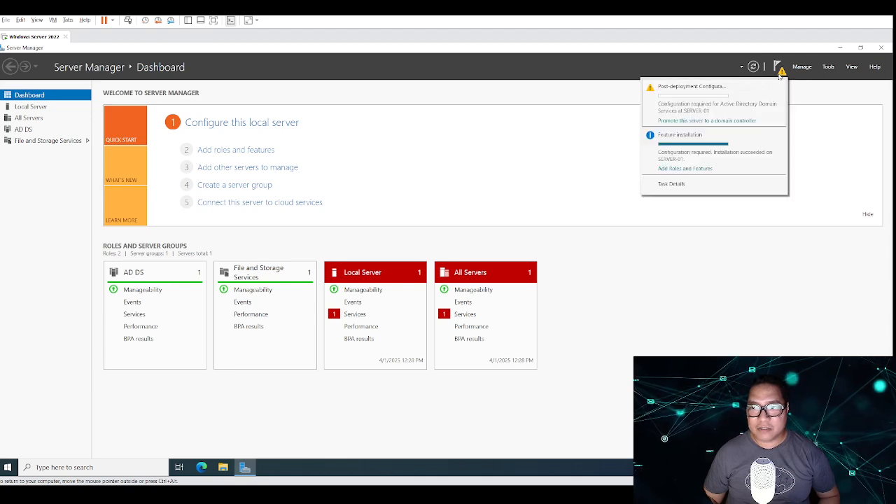
pyautogui.click(673, 122)
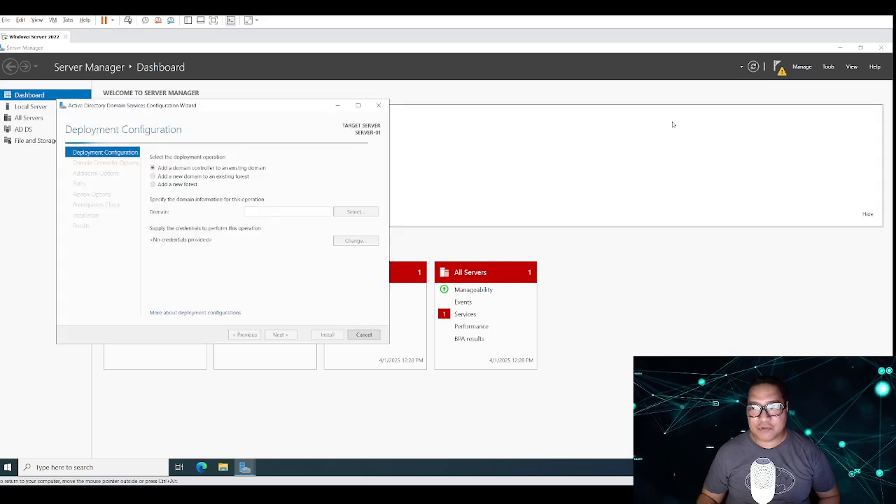
pyautogui.click(494, 114)
pyautogui.moveTo(249, 463)
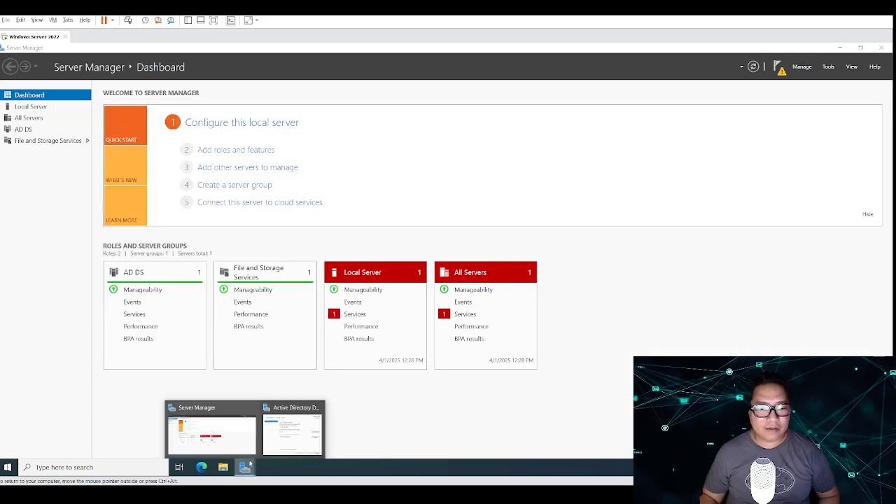
pyautogui.click(280, 434)
pyautogui.moveTo(260, 113); pyautogui.dragTo(491, 127)
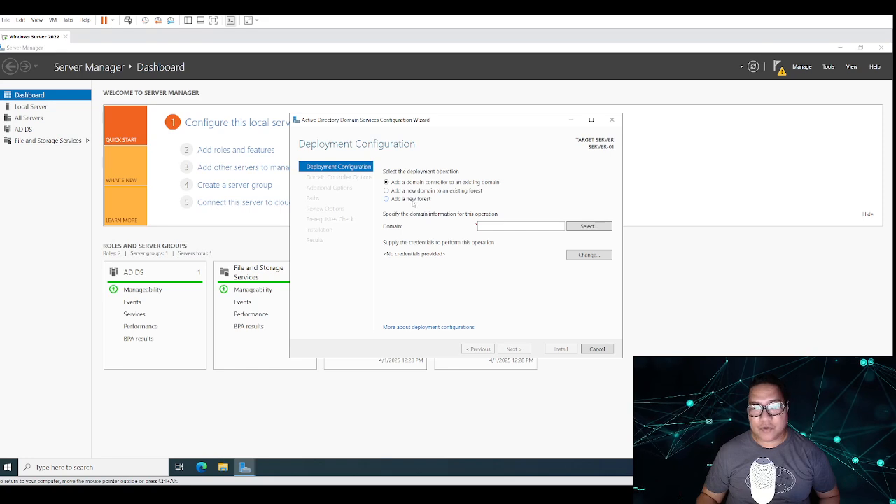
# Choose to add a new forest with the root domain name yamamoto.local and continue to the domain controller options.
pyautogui.click(386, 200)
pyautogui.click(482, 225)
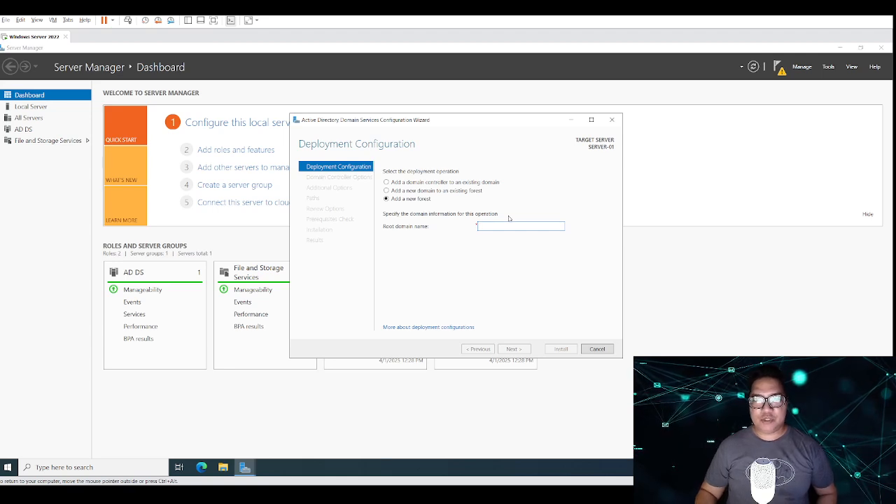
pyautogui.write('yama')
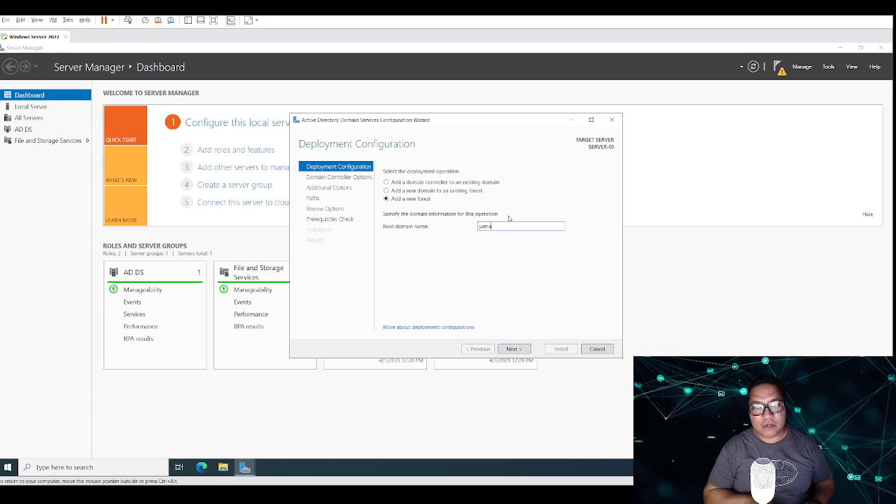
pyautogui.write('moto.loca')
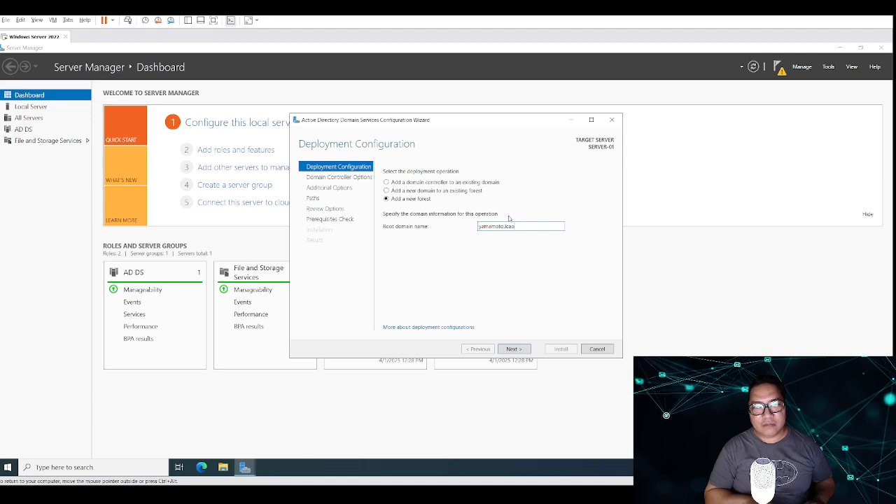
pyautogui.press('BackSpace')
pyautogui.press('BackSpace')
pyautogui.press('BackSpace')
pyautogui.write('ocal')
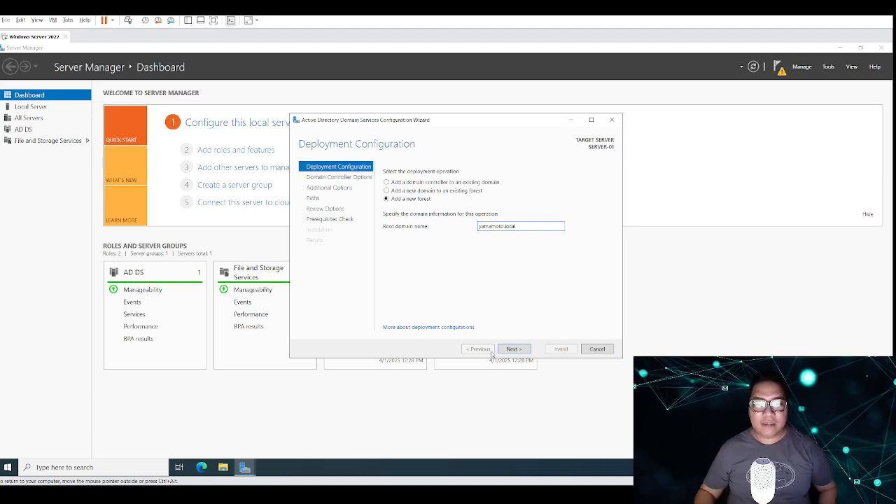
pyautogui.click(514, 350)
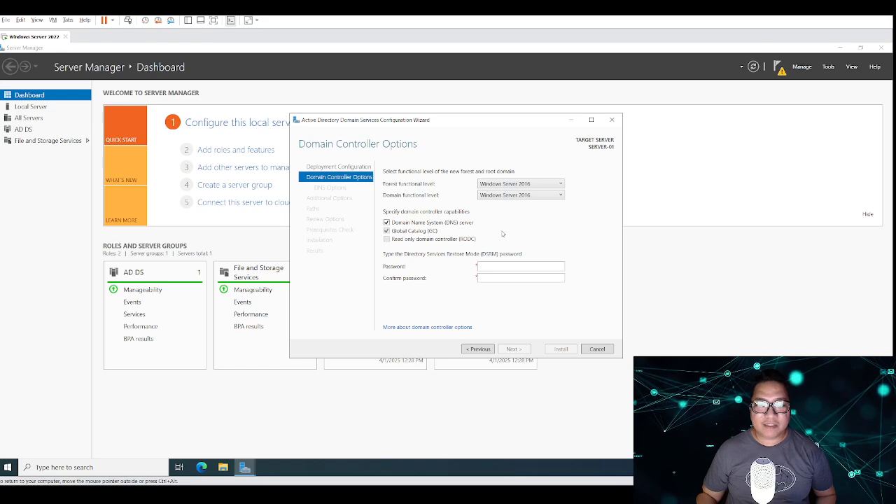
# Enter and confirm the Directory Services Restore Mode password, and continue past the DNS options without creating a delegation.
pyautogui.click(499, 269)
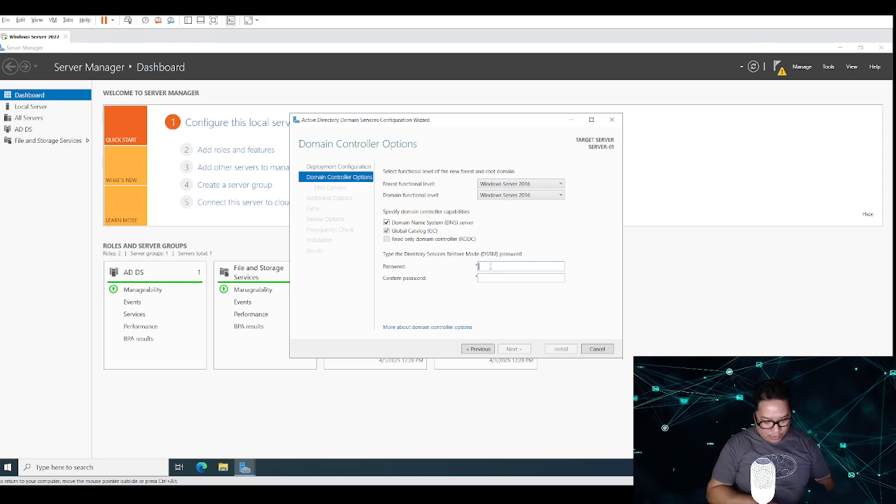
pyautogui.write('•••••••')
pyautogui.press('Tab')
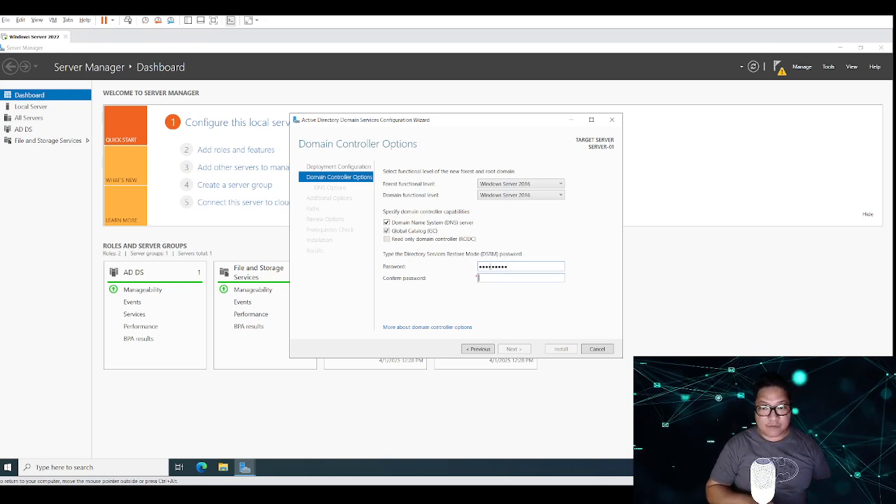
pyautogui.write('•••••••••')
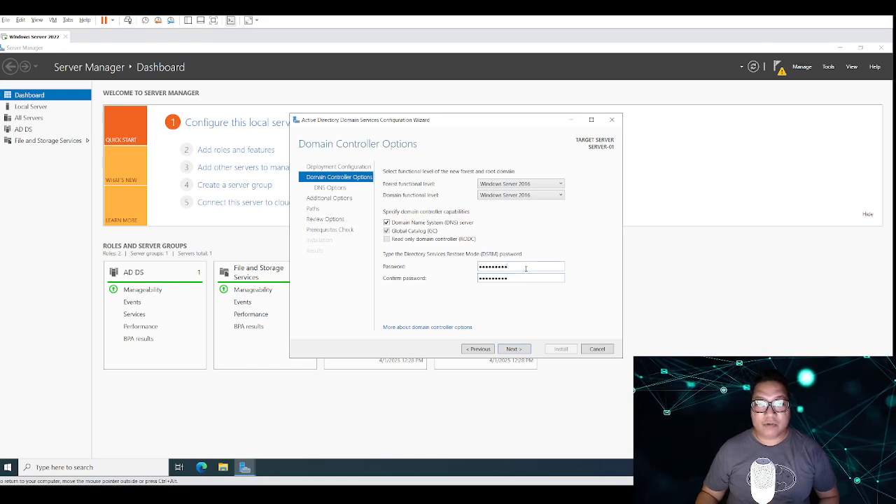
pyautogui.click(521, 348)
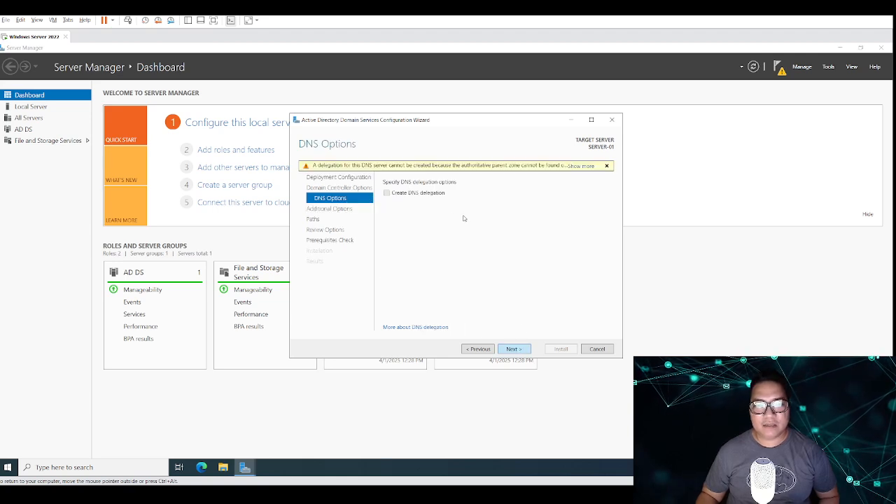
pyautogui.click(516, 350)
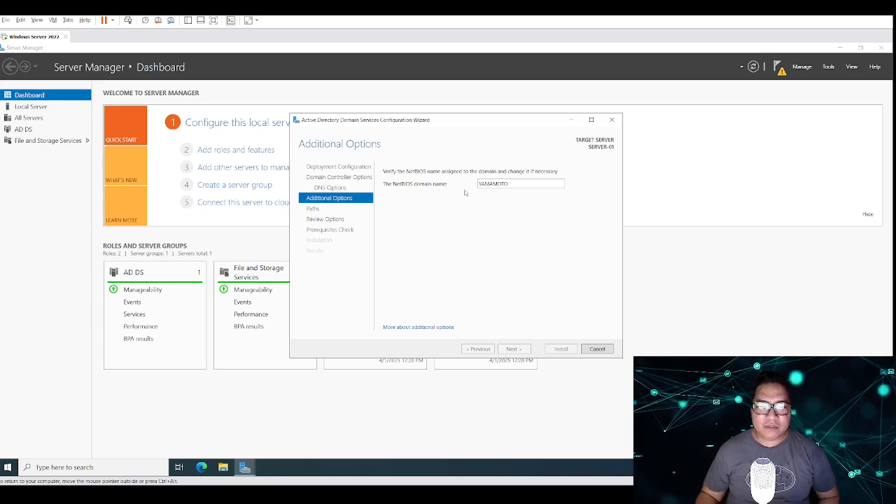
# Check the NetBIOS domain name and accept YAMAMOTO.
pyautogui.doubleClick(524, 184)
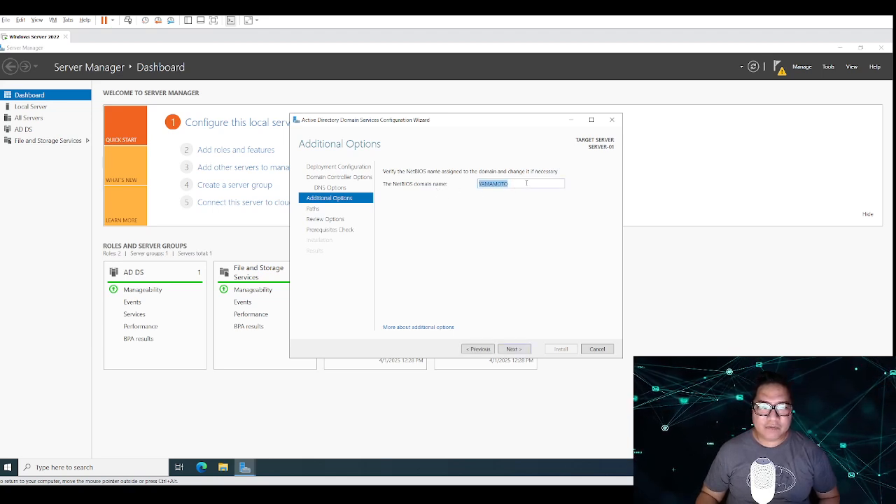
pyautogui.click(526, 182)
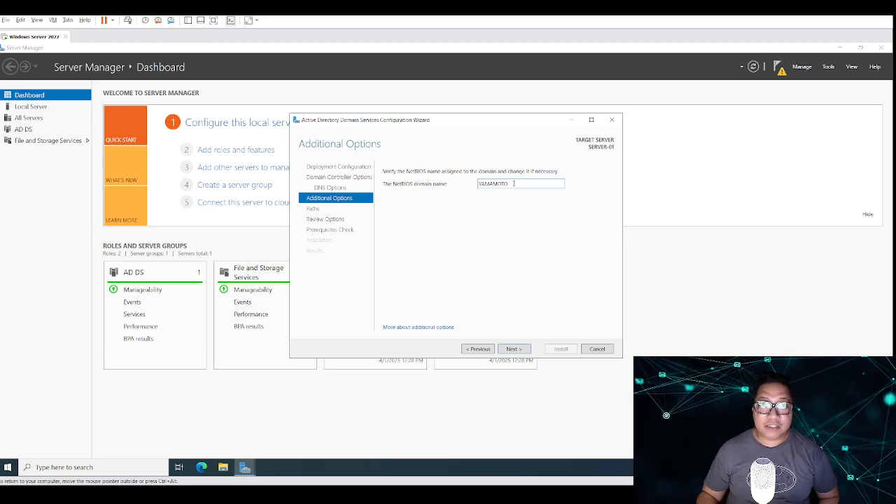
pyautogui.moveTo(512, 183); pyautogui.dragTo(477, 185)
pyautogui.click(508, 183)
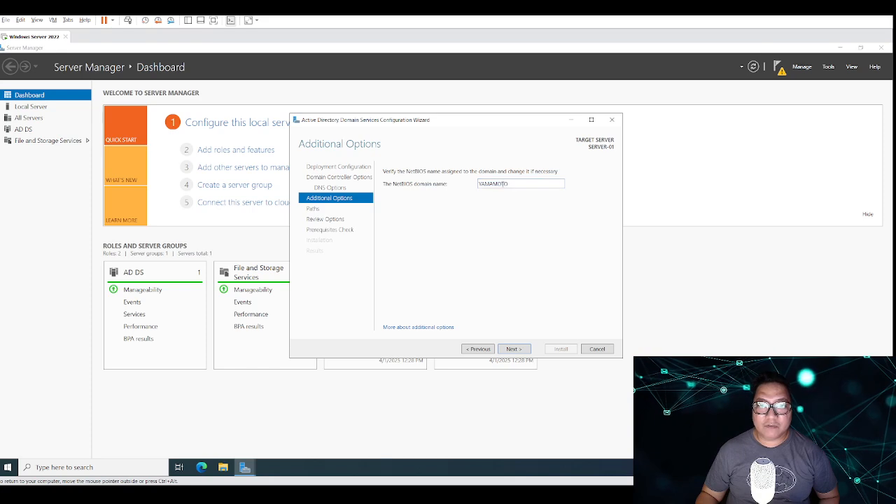
pyautogui.doubleClick(510, 184)
pyautogui.click(486, 185)
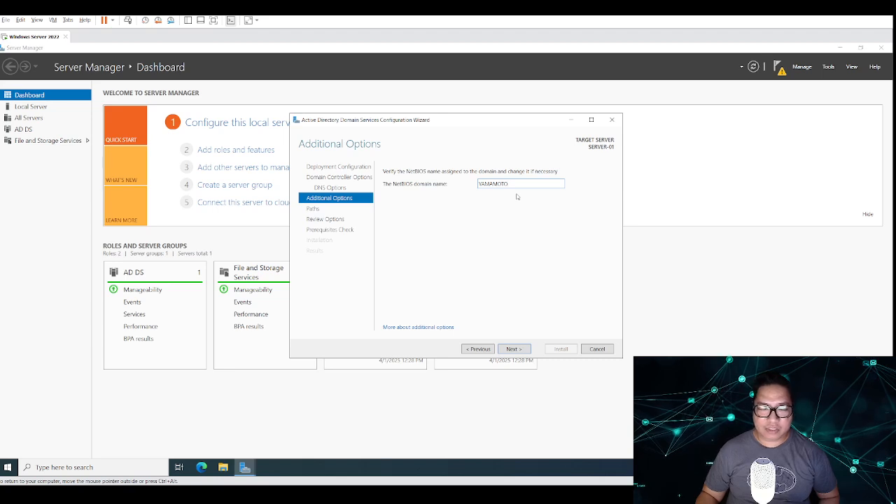
pyautogui.click(519, 350)
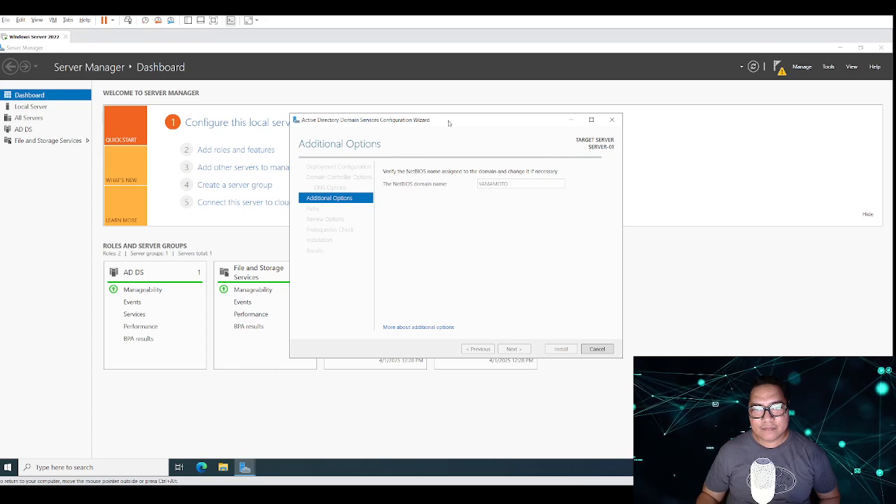
# Keep the default database, log files and SYSVOL folders and continue to the options review.
pyautogui.moveTo(448, 122); pyautogui.dragTo(462, 125)
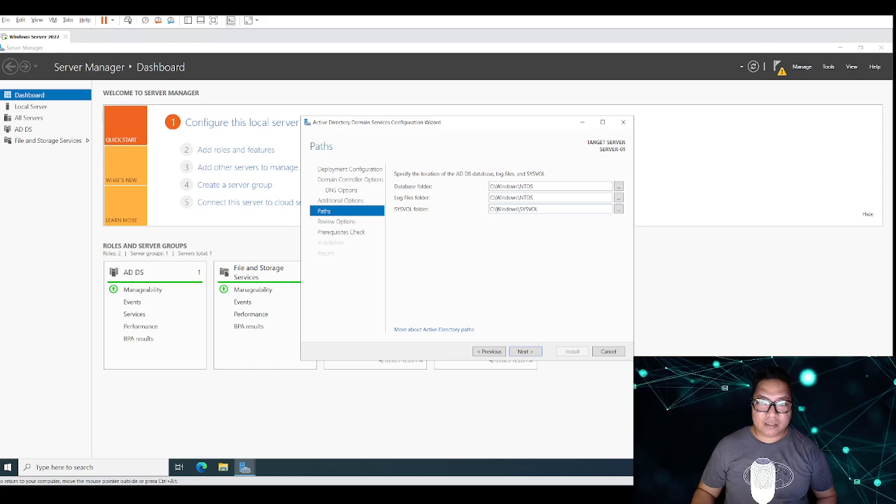
pyautogui.doubleClick(498, 209)
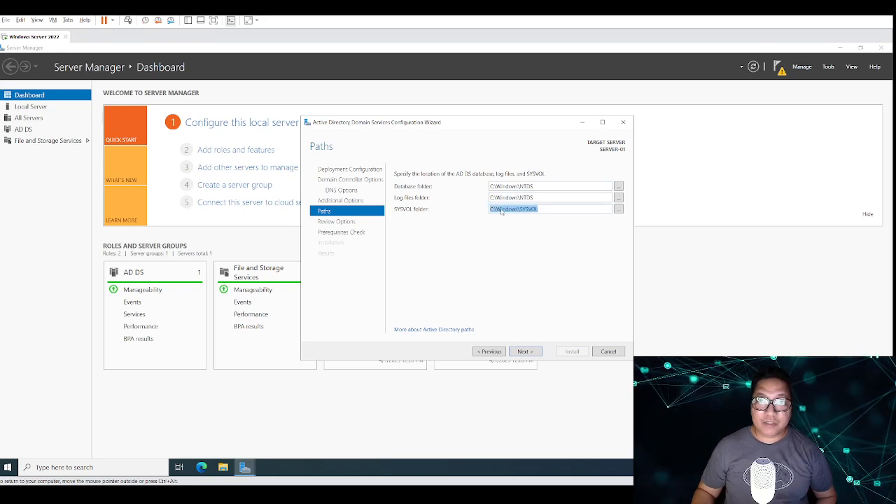
pyautogui.click(518, 246)
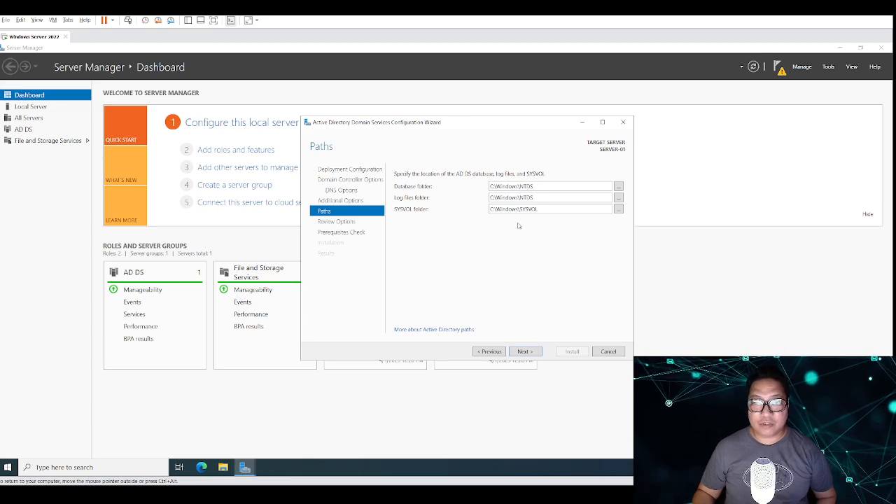
pyautogui.click(526, 350)
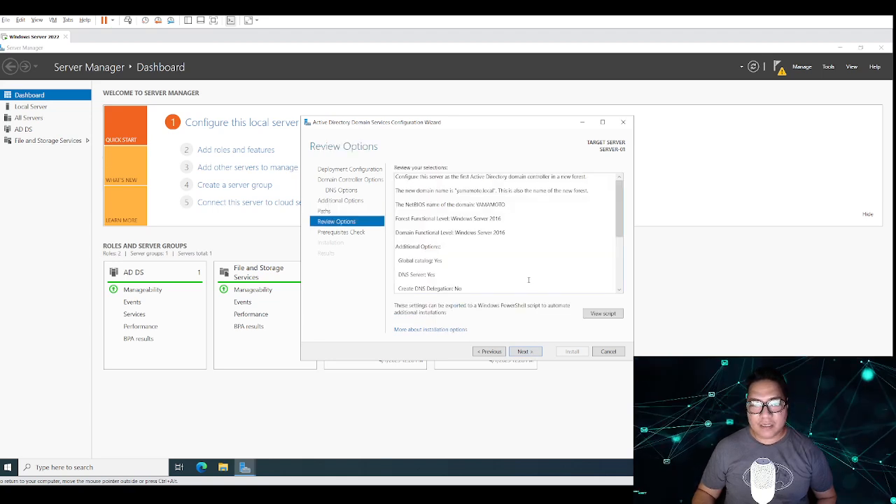
# Review the selected deployment options and view the generated PowerShell script, closing it when done.
pyautogui.click(397, 178)
pyautogui.hotkey('ctrl', 'a')
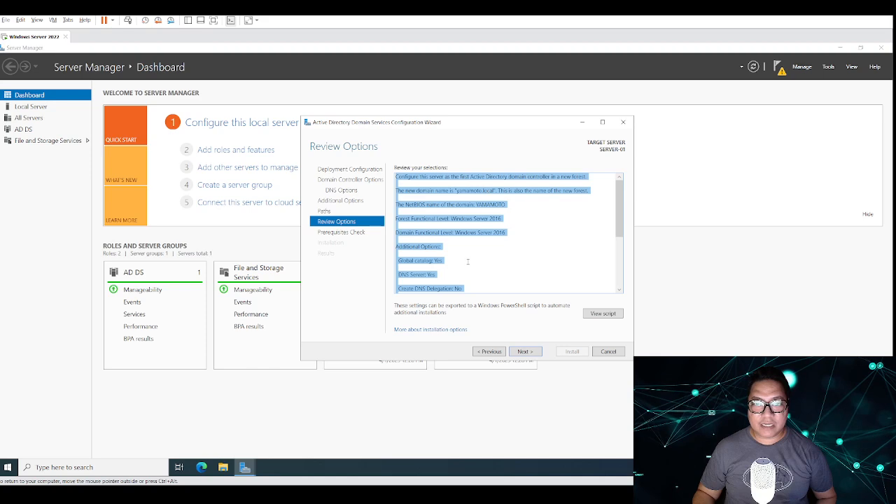
pyautogui.click(605, 314)
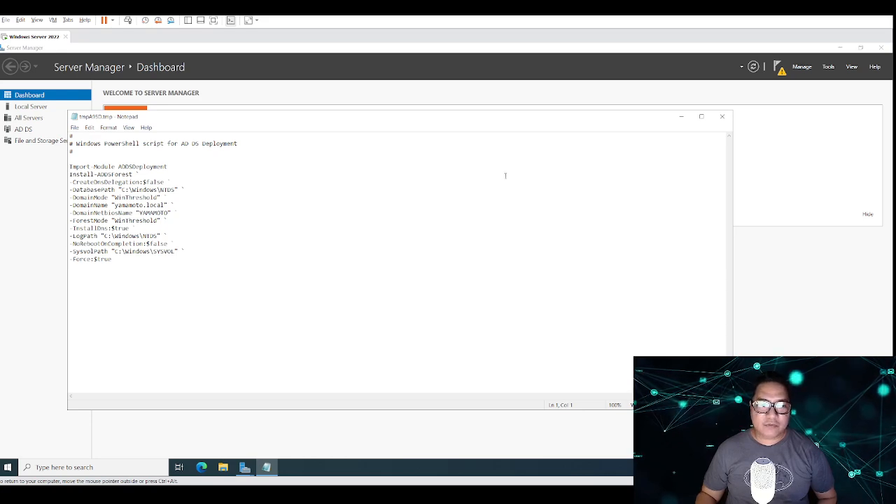
pyautogui.click(722, 116)
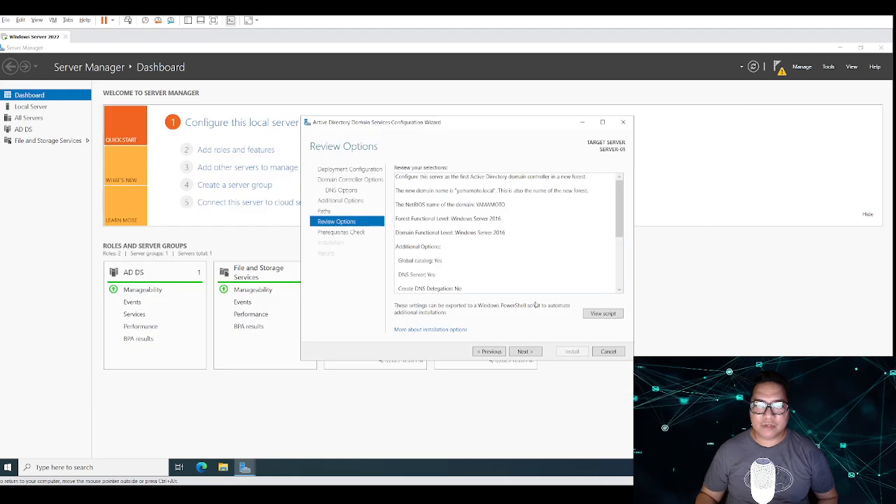
# Run the prerequisites check and install the domain controller configuration, dismissing the sign-out notice so the server restarts.
pyautogui.click(525, 351)
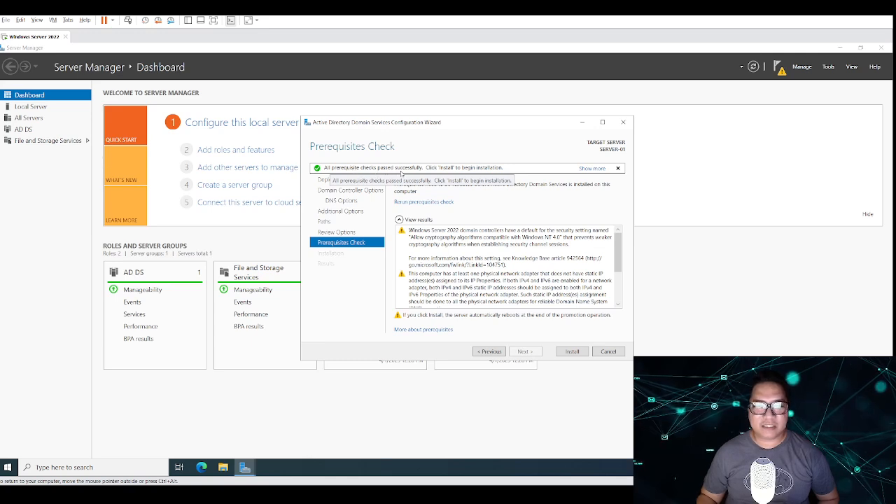
pyautogui.click(572, 352)
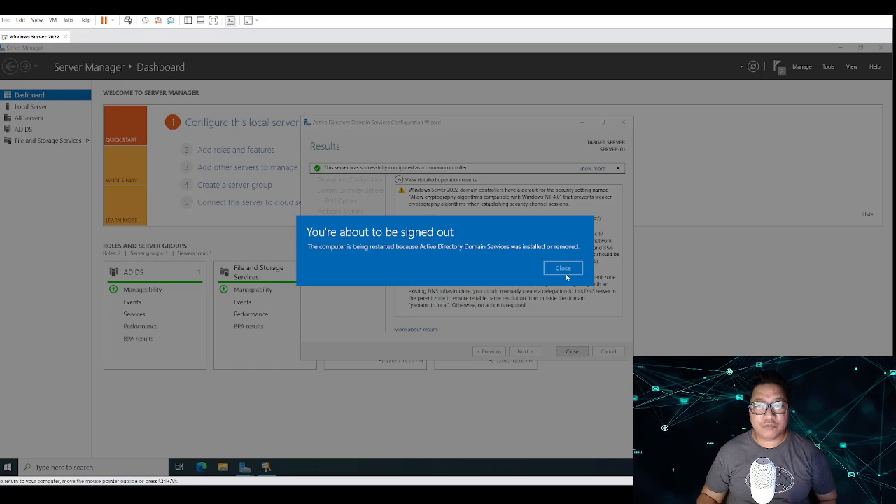
pyautogui.click(566, 273)
pyautogui.click(567, 351)
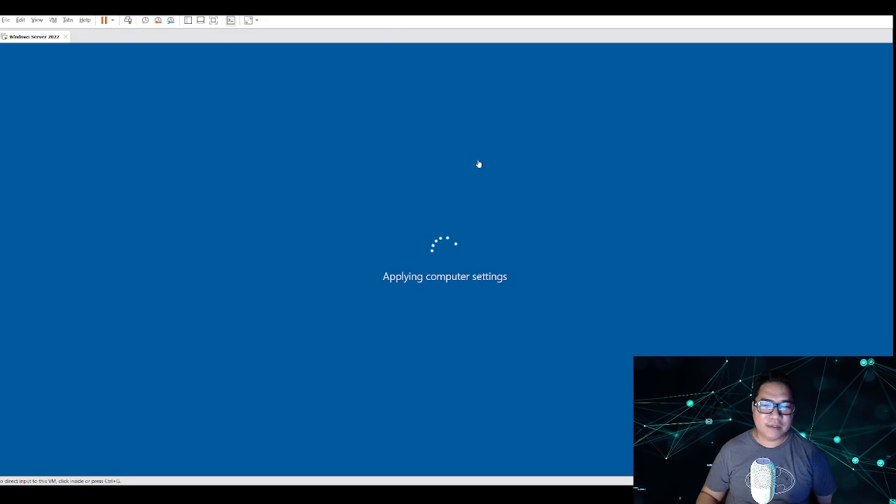
# Unlock the restarted virtual machine by sending it Ctrl+Alt+Delete, and go to the domain administrator's password field.
pyautogui.click(509, 272)
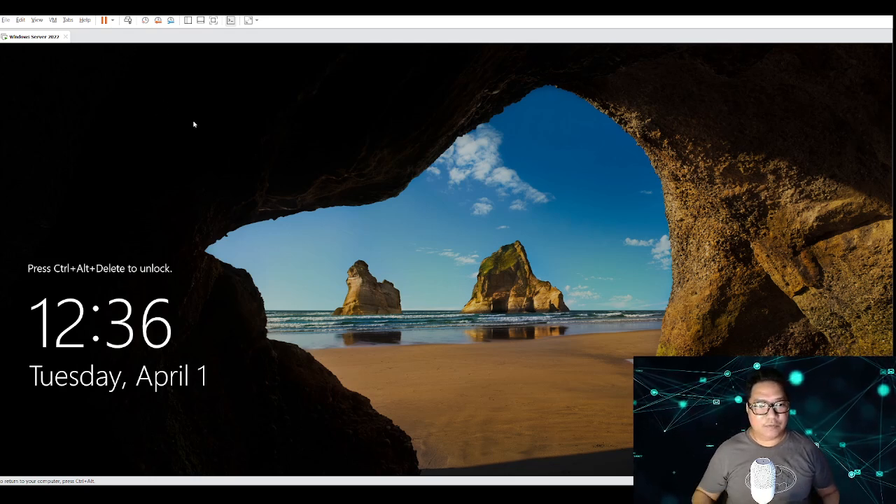
pyautogui.hotkey('ctrl', 'alt')
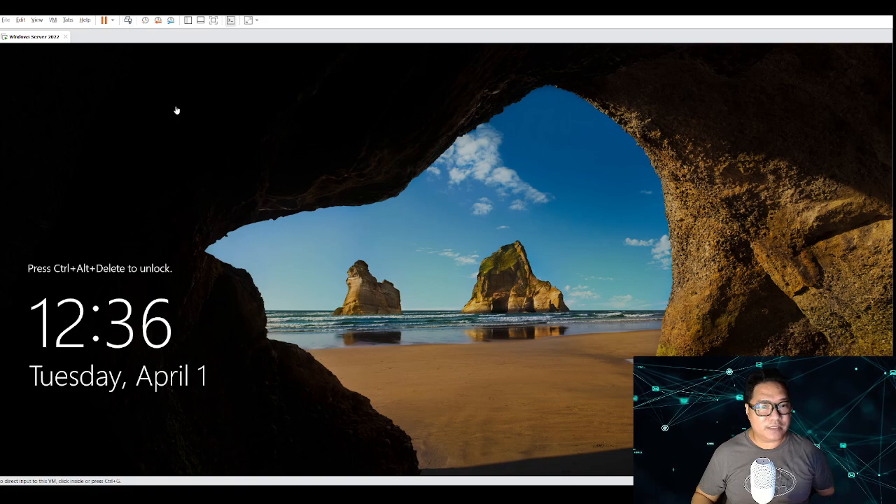
pyautogui.click(128, 20)
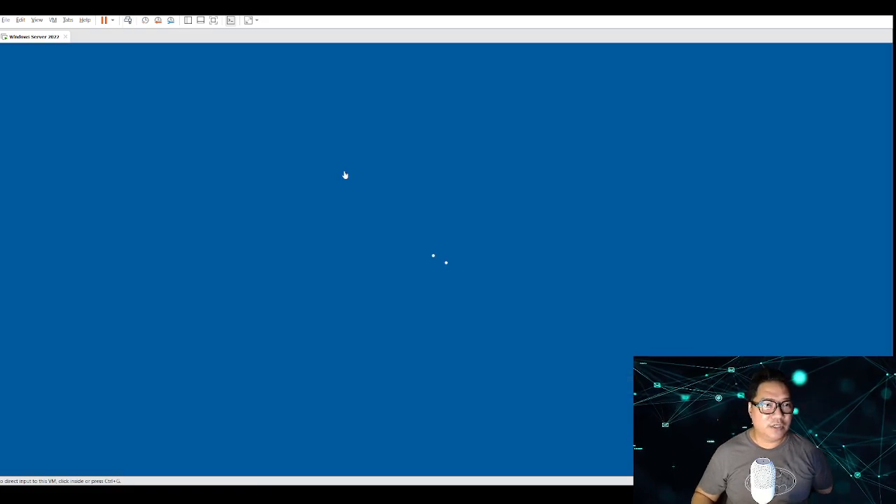
pyautogui.click(437, 299)
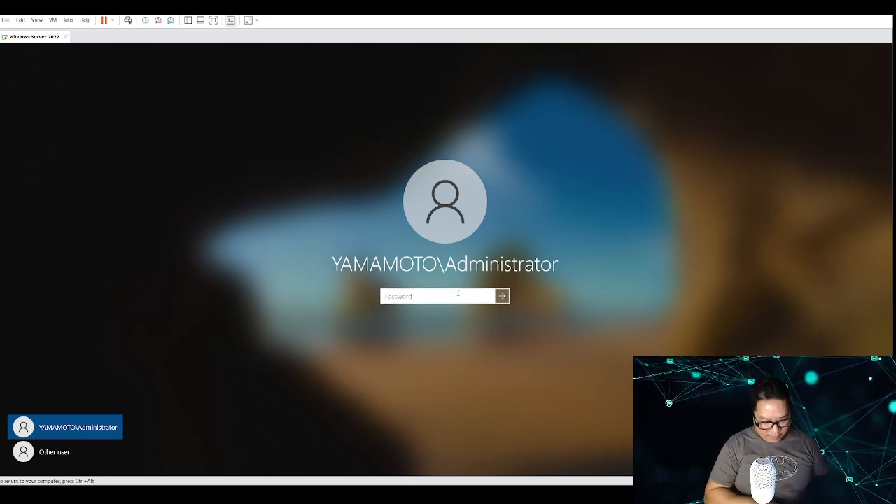
pyautogui.write('********')
pyautogui.press('BackSpace')
pyautogui.press('BackSpace')
pyautogui.press('BackSpace')
pyautogui.press('BackSpace')
pyautogui.press('BackSpace')
pyautogui.press('BackSpace')
pyautogui.press('BackSpace')
pyautogui.press('BackSpace')
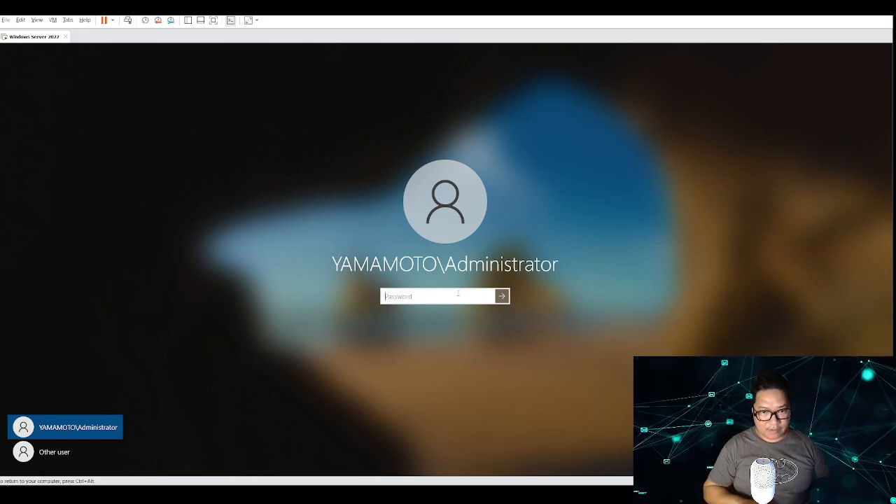
# Sign in as the YAMAMOTO domain administrator with the account password and dismiss the Windows Admin Center message.
pyautogui.write('********')
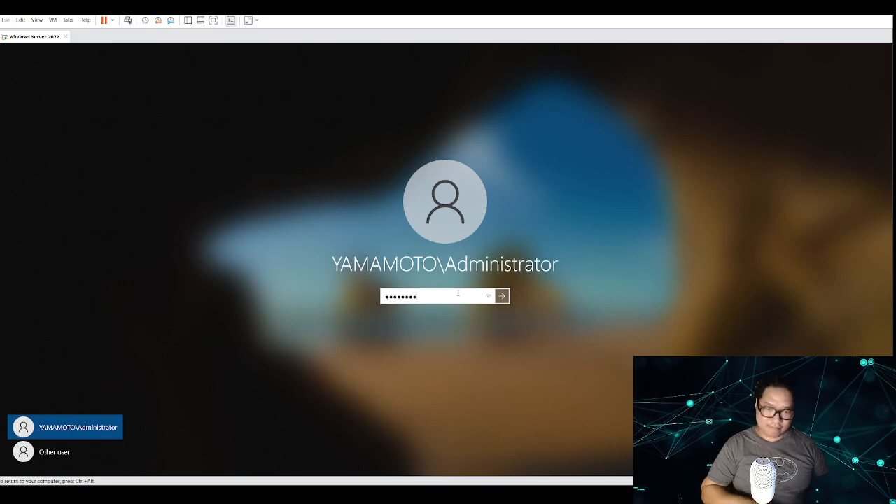
pyautogui.press('Return')
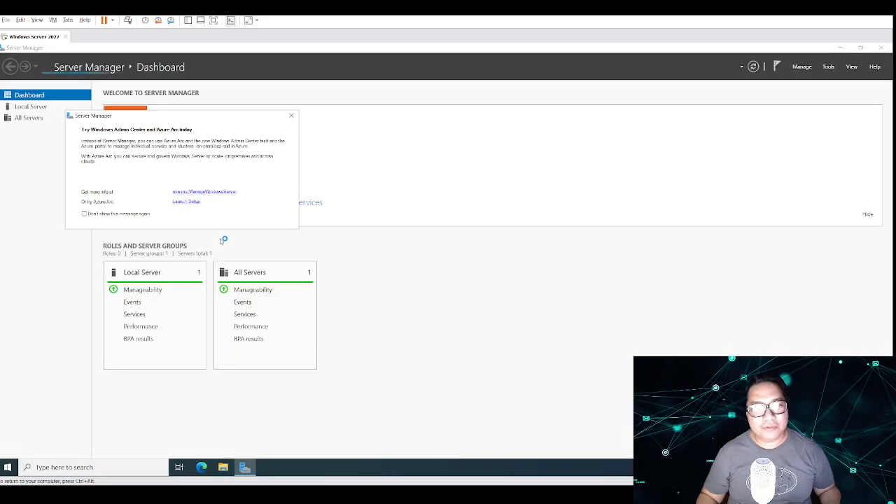
pyautogui.click(291, 116)
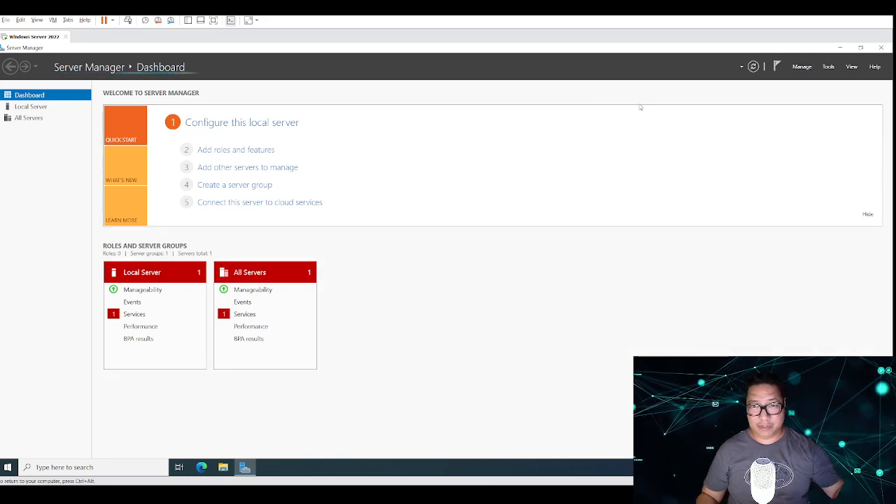
pyautogui.click(801, 67)
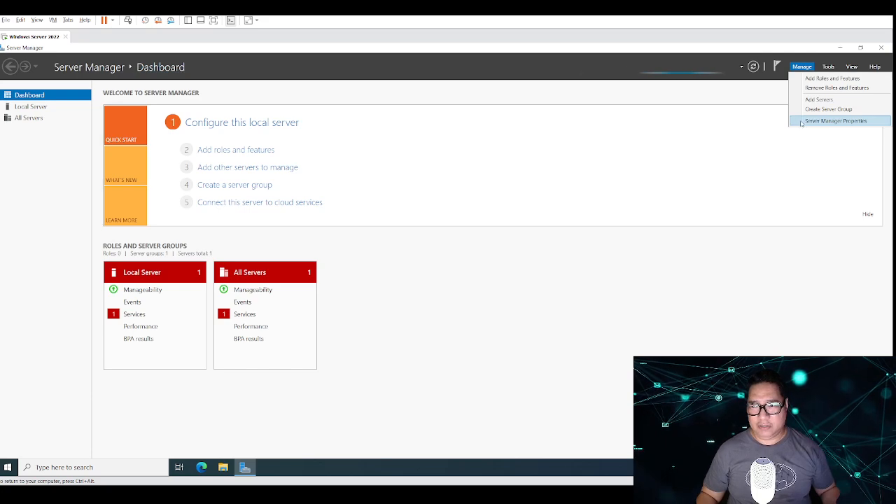
pyautogui.click(802, 122)
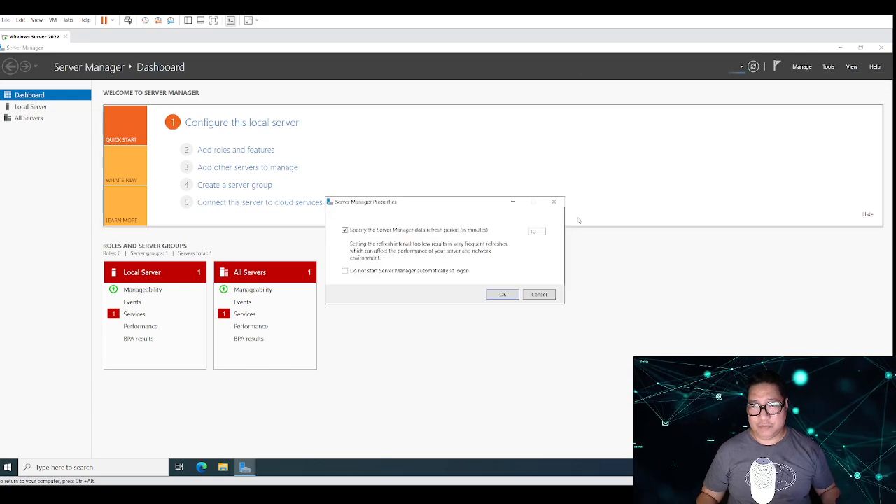
pyautogui.click(346, 272)
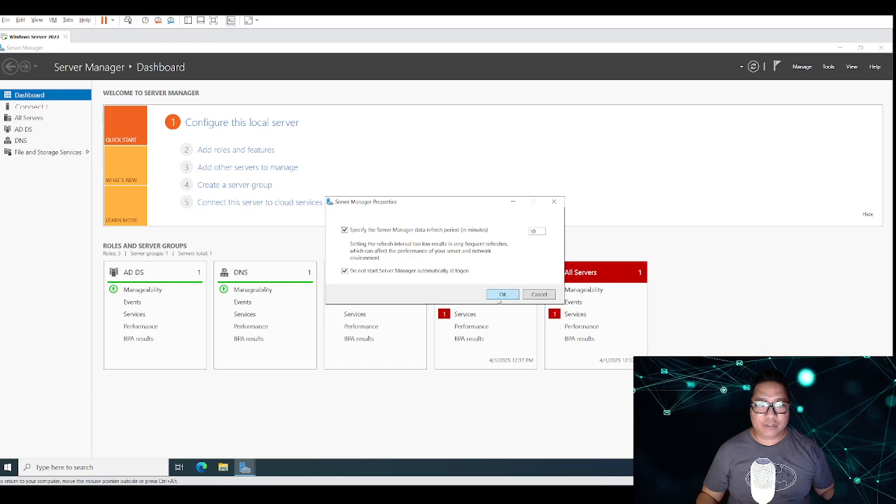
pyautogui.click(551, 297)
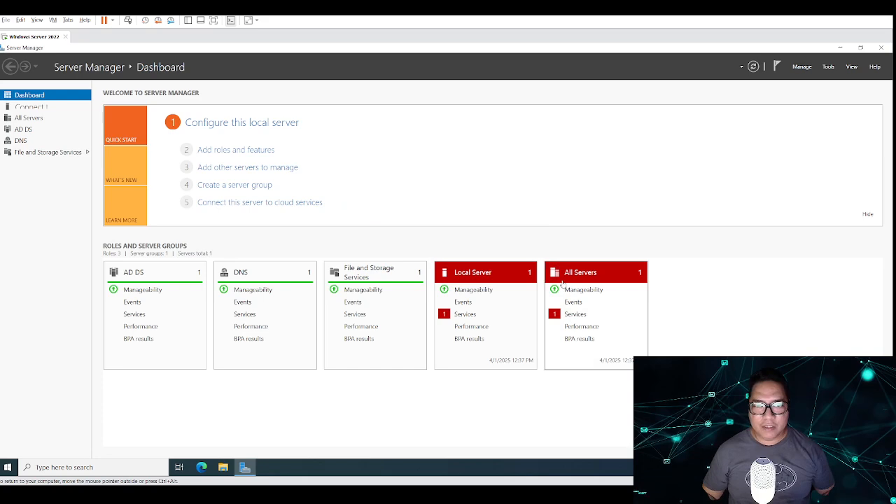
# Close Server Manager and open this PC's advanced system properties at the computer name settings.
pyautogui.click(880, 47)
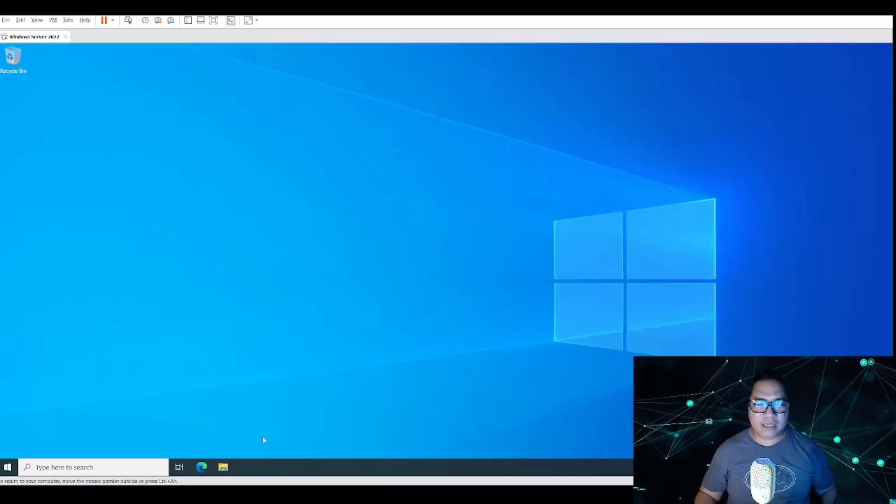
pyautogui.click(223, 466)
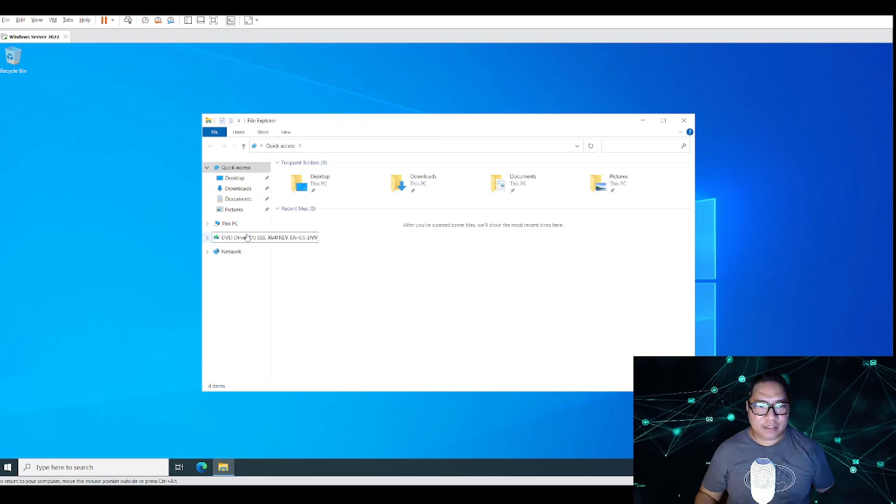
pyautogui.click(241, 223)
pyautogui.rightClick(249, 224)
pyautogui.click(266, 342)
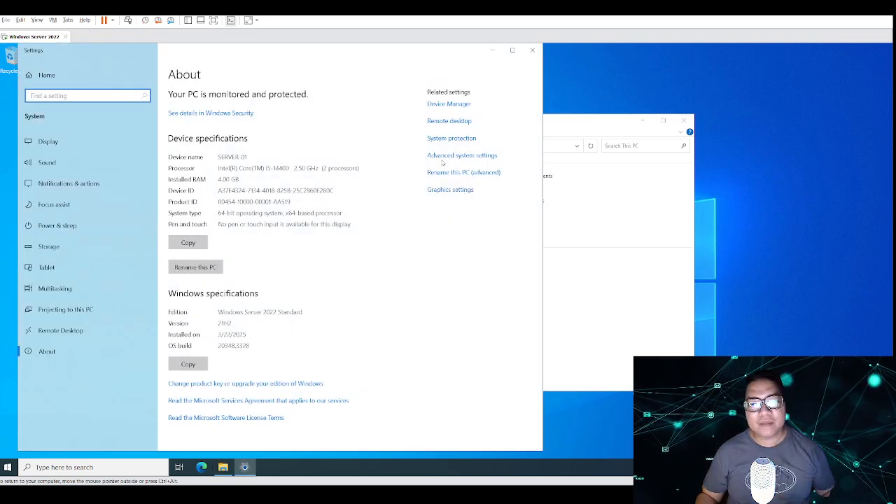
pyautogui.click(445, 156)
pyautogui.click(114, 153)
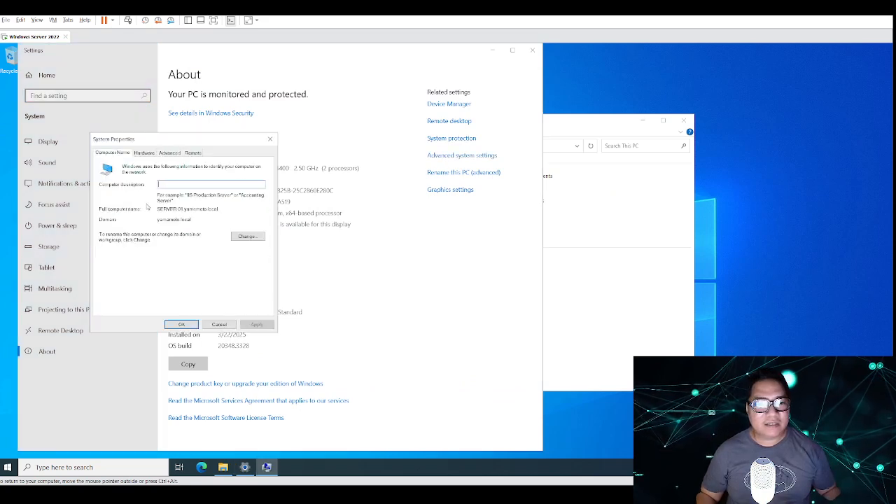
# Check the server's full computer name, its domain suffix and the domain entry in System Properties.
pyautogui.moveTo(157, 209); pyautogui.dragTo(221, 209)
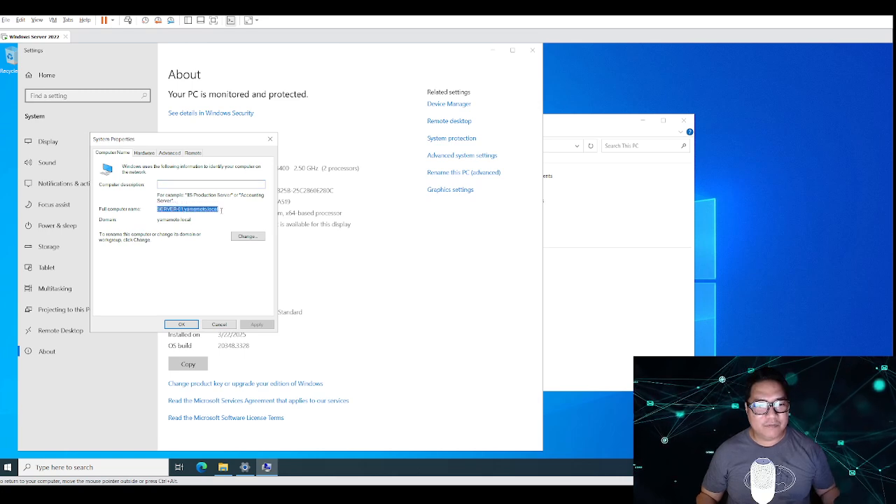
pyautogui.click(221, 210)
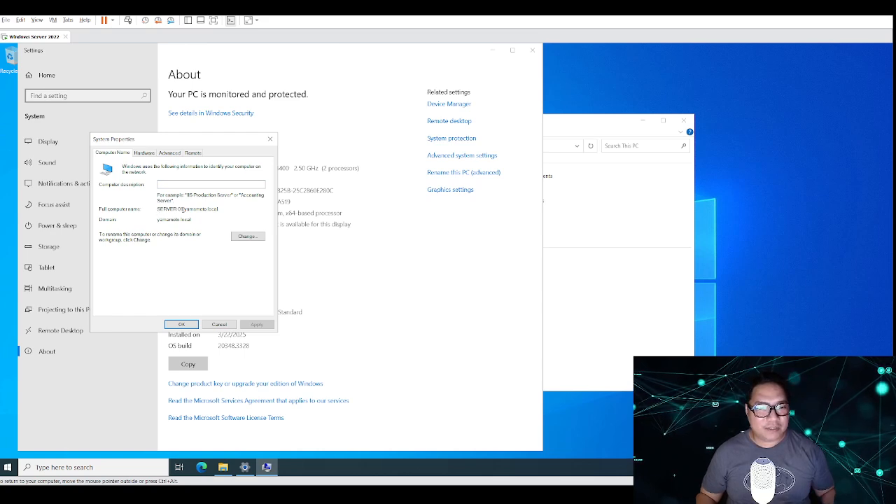
pyautogui.moveTo(182, 209); pyautogui.dragTo(218, 210)
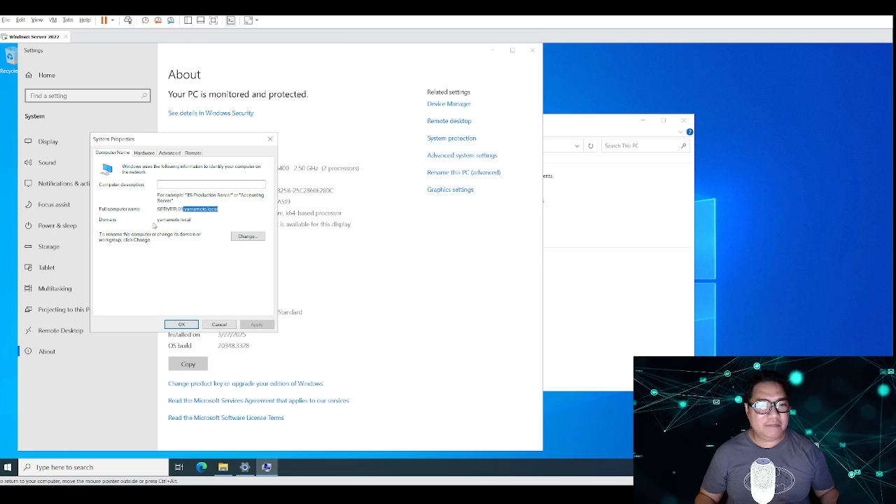
pyautogui.click(157, 221)
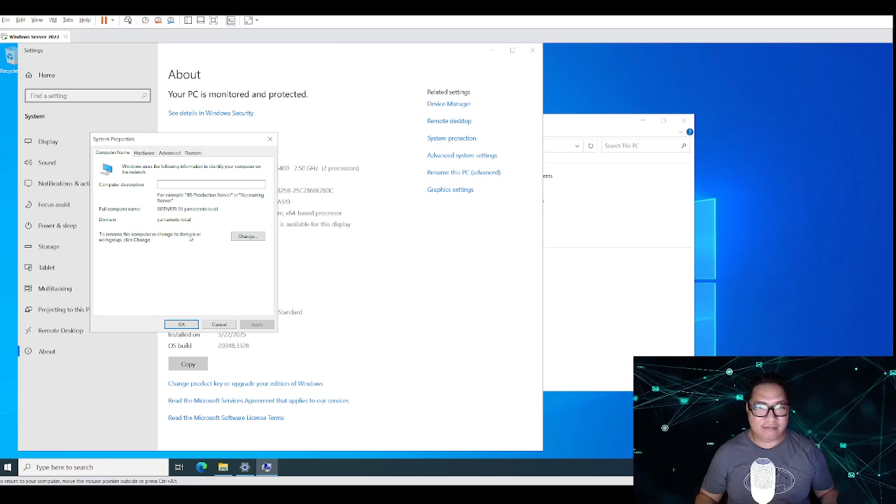